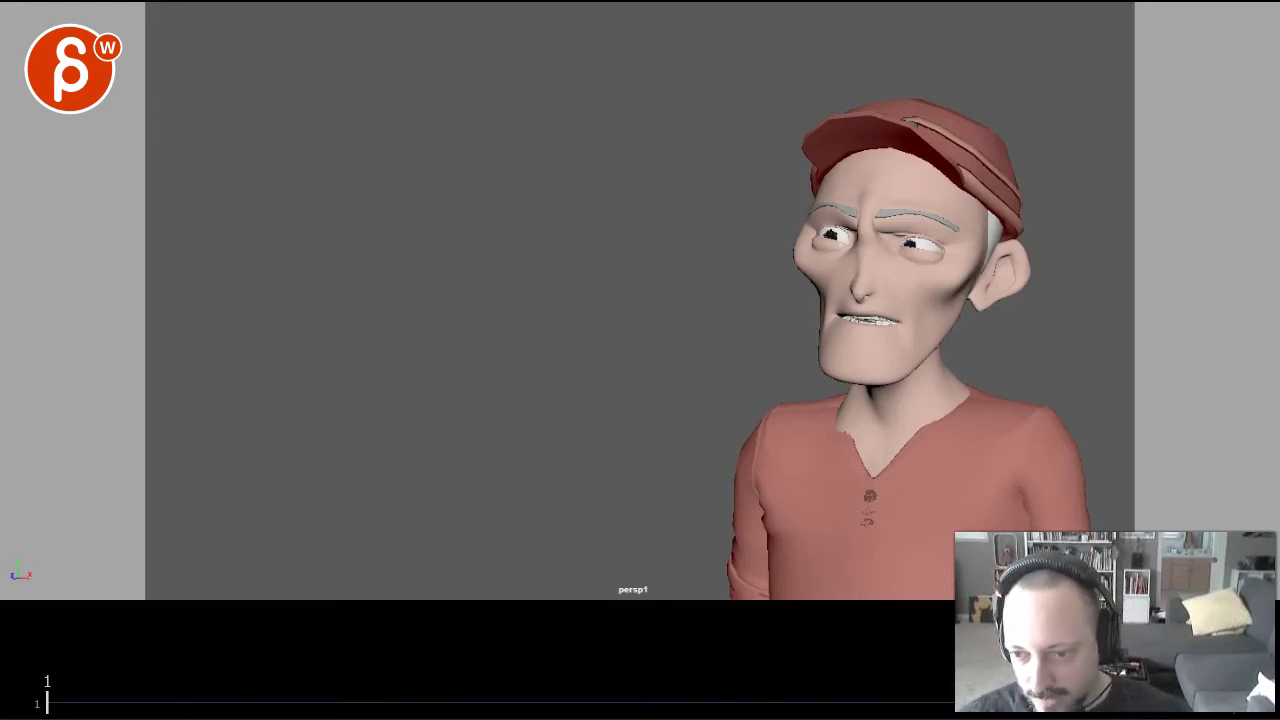
# Play the old man's dialogue clip from frame 1, stopping mid-gesture at frame 112
pyautogui.hotkey('alt', 'v')
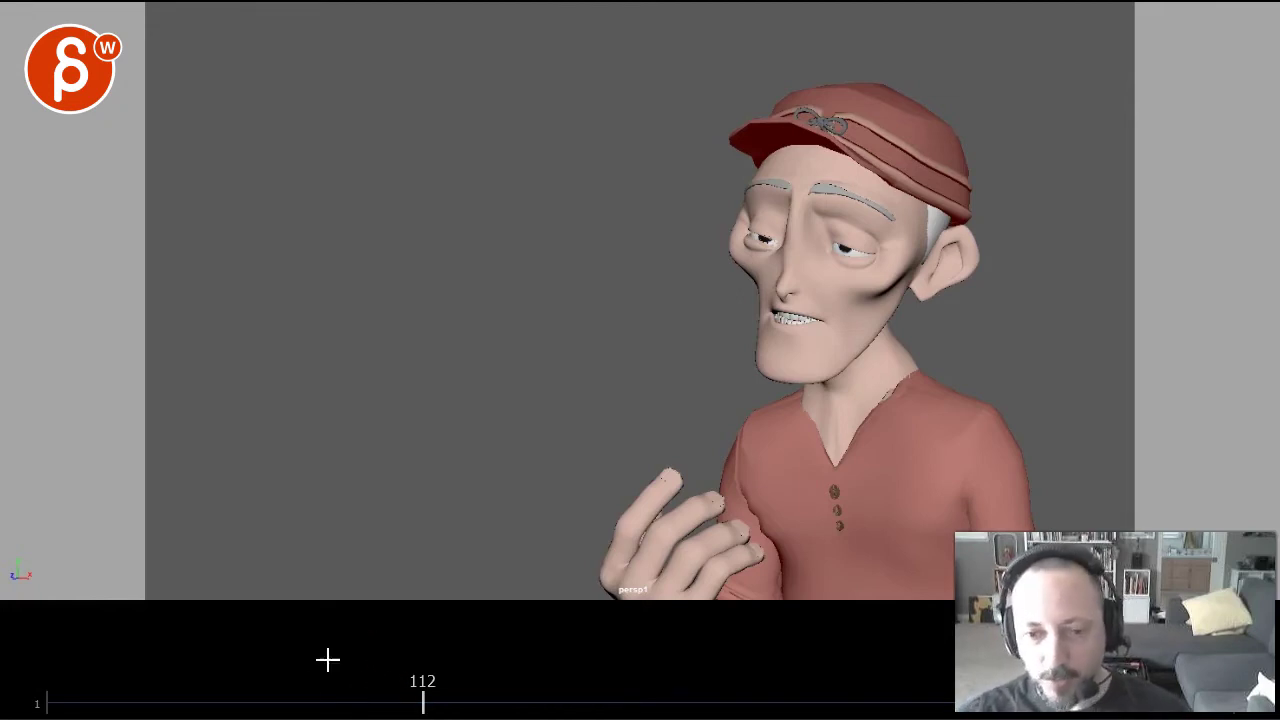
# On frame 11, draw a red staging box framing the old man
pyautogui.click(80, 695)
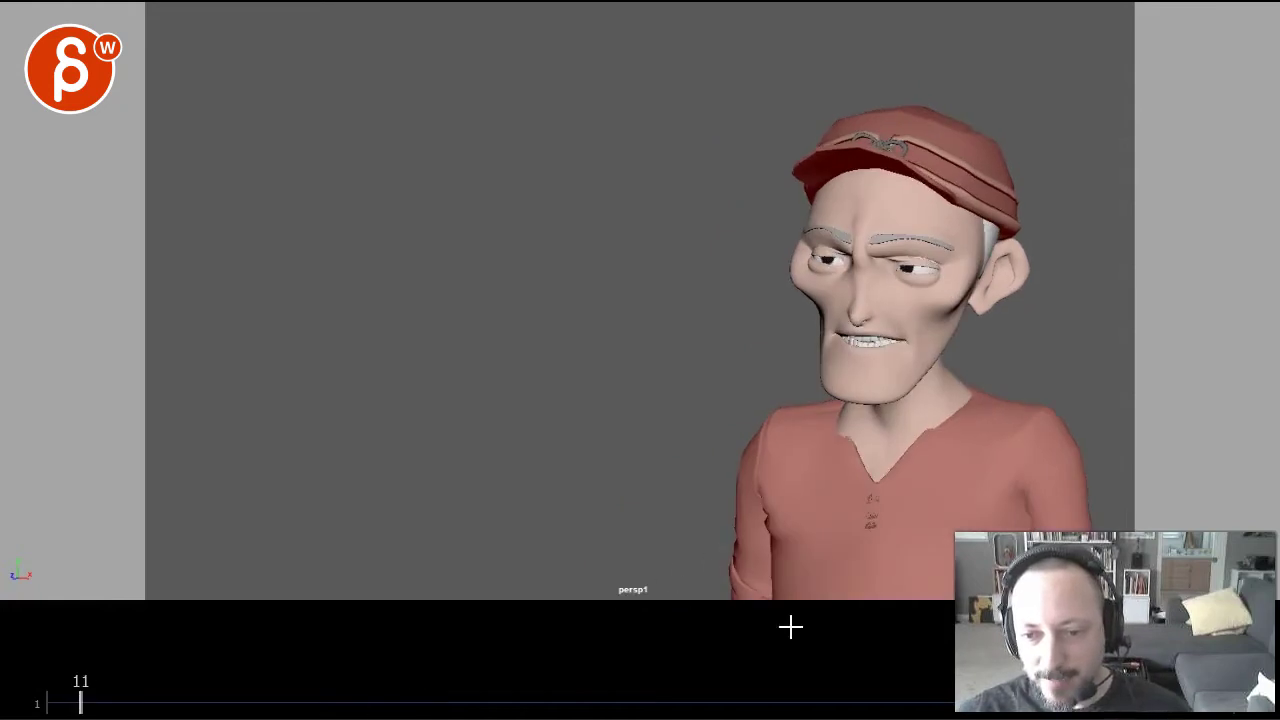
pyautogui.moveTo(848, 670); pyautogui.dragTo(912, 661)
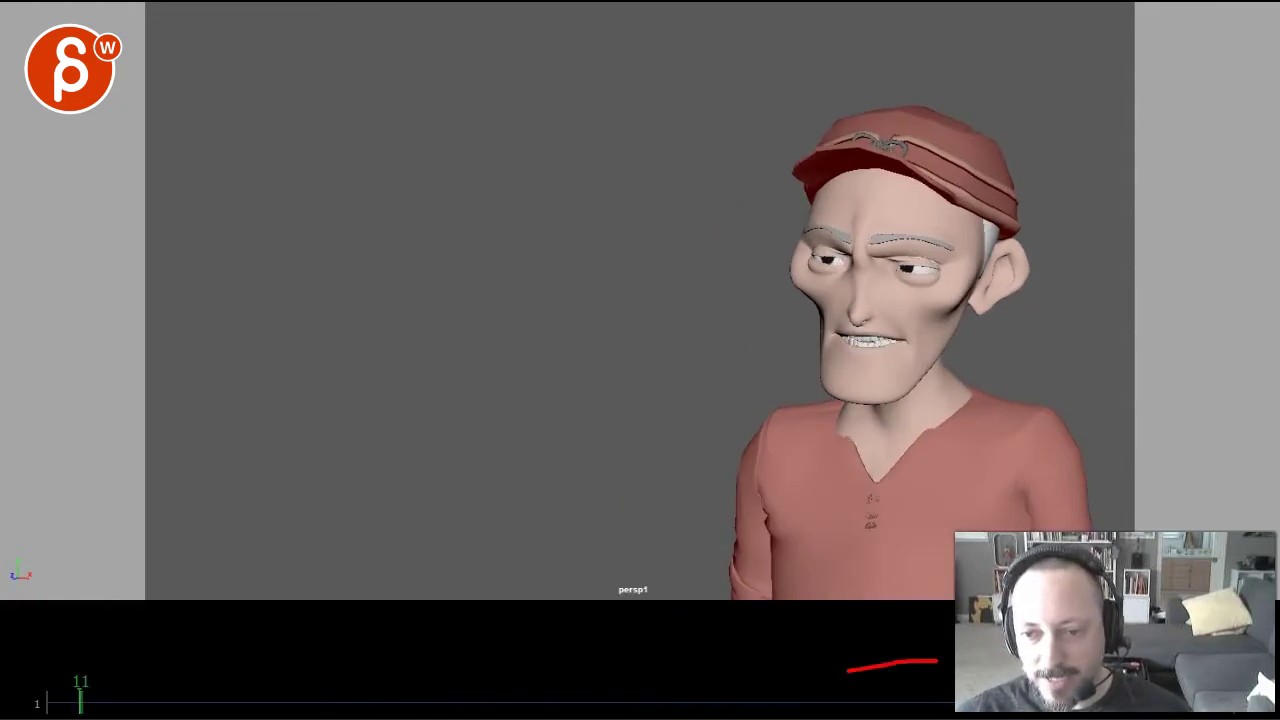
pyautogui.moveTo(886, 612)
pyautogui.mouseDown()
pyautogui.moveTo(663, 211)
pyautogui.moveTo(1071, 414)
pyautogui.moveTo(1075, 530)
pyautogui.mouseUp()
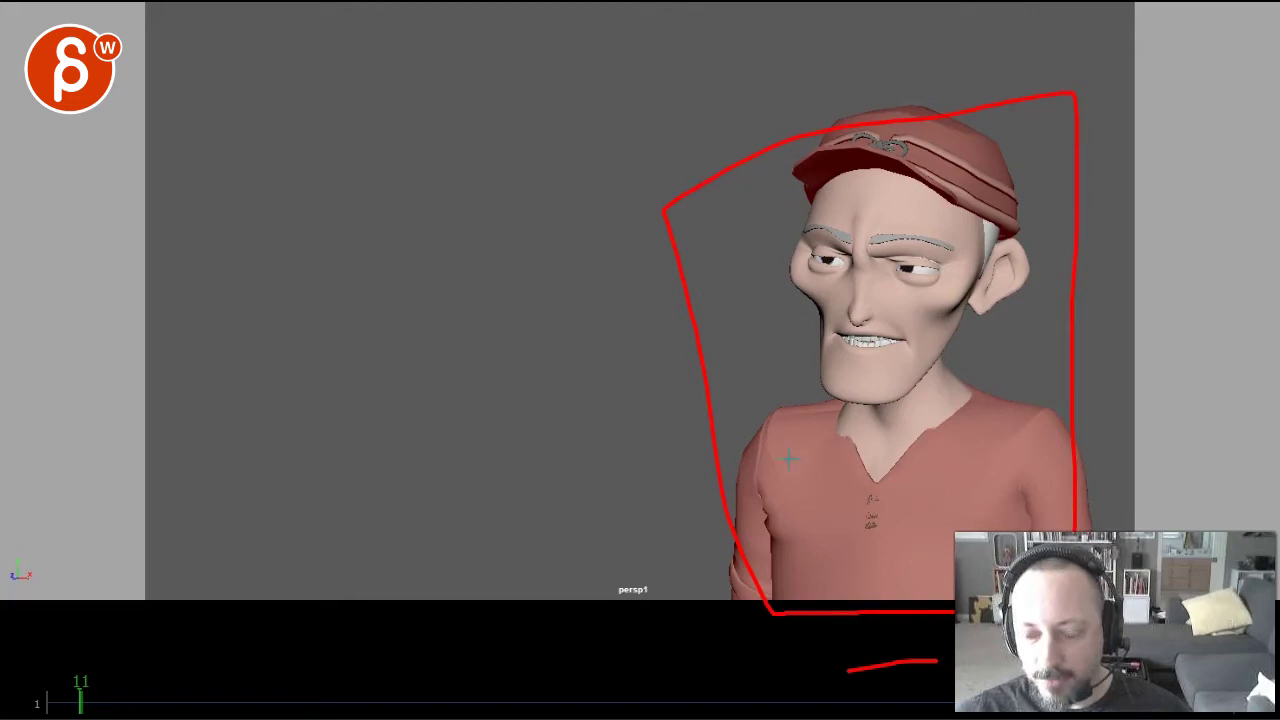
pyautogui.hotkey('alt', '.')
# Circle his hand at frame 114 and the raised hand at frame 169 in red
pyautogui.moveTo(110, 703); pyautogui.dragTo(455, 705)
pyautogui.moveTo(672, 520)
pyautogui.mouseDown()
pyautogui.moveTo(660, 535)
pyautogui.moveTo(685, 518)
pyautogui.mouseUp()
pyautogui.moveTo(457, 705); pyautogui.dragTo(617, 703)
pyautogui.moveTo(355, 228)
pyautogui.mouseDown()
pyautogui.moveTo(502, 112)
pyautogui.moveTo(380, 215)
pyautogui.mouseUp()
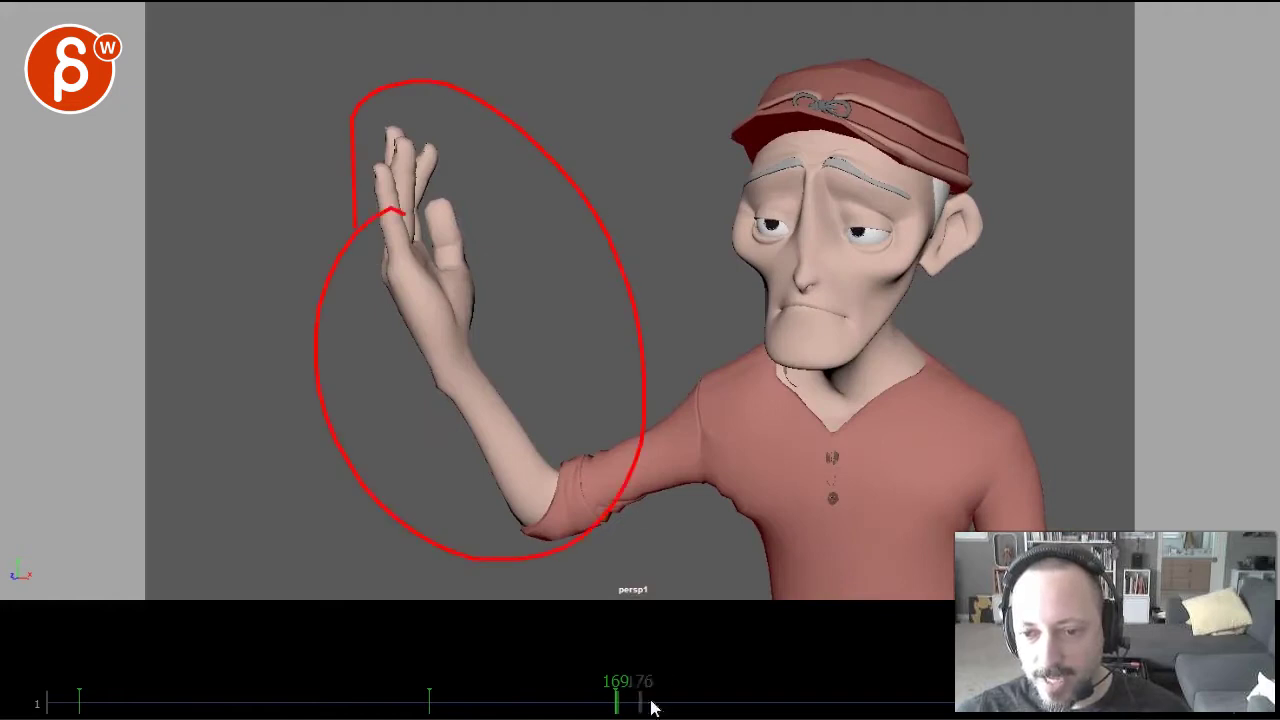
pyautogui.moveTo(651, 703)
pyautogui.mouseDown()
pyautogui.moveTo(908, 703)
pyautogui.moveTo(755, 703)
pyautogui.mouseUp()
# Circle his head at frames 210 and 253, then scrub back to around frame 75
pyautogui.moveTo(794, 306)
pyautogui.mouseDown()
pyautogui.moveTo(909, 263)
pyautogui.moveTo(814, 329)
pyautogui.mouseUp()
pyautogui.moveTo(755, 703); pyautogui.dragTo(897, 703)
pyautogui.moveTo(735, 105); pyautogui.dragTo(853, 27)
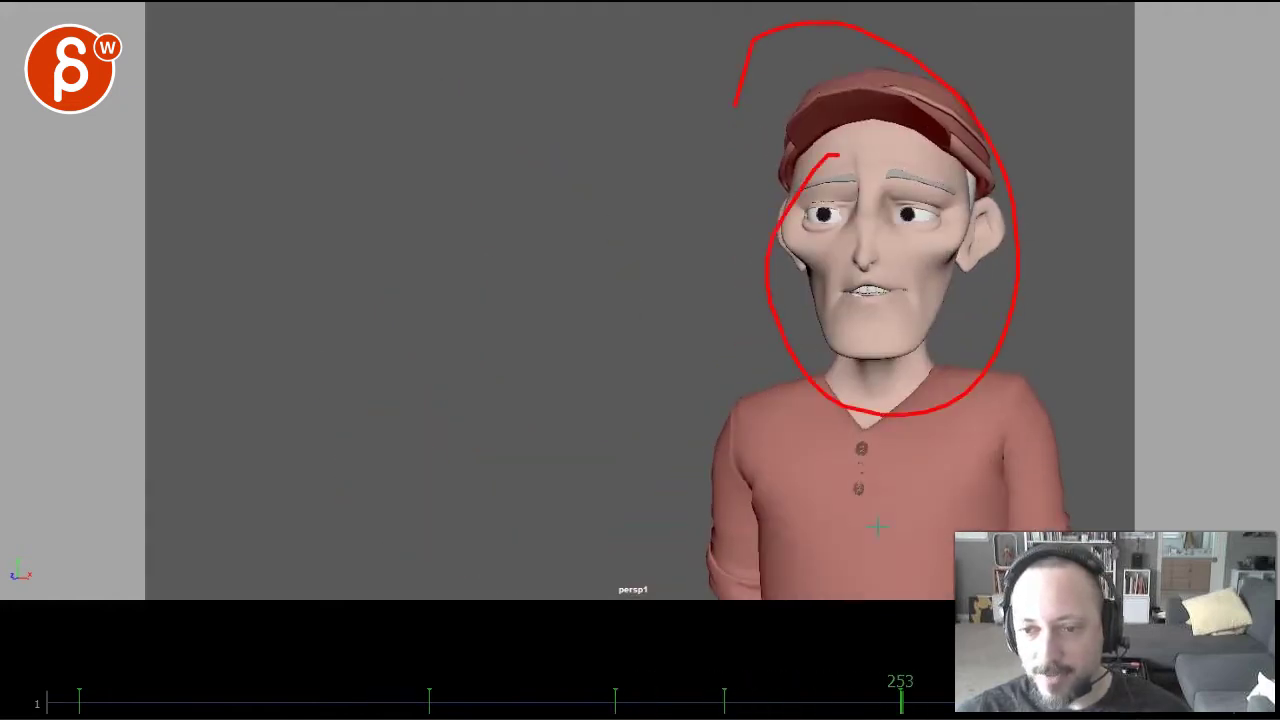
pyautogui.moveTo(903, 703); pyautogui.dragTo(990, 703)
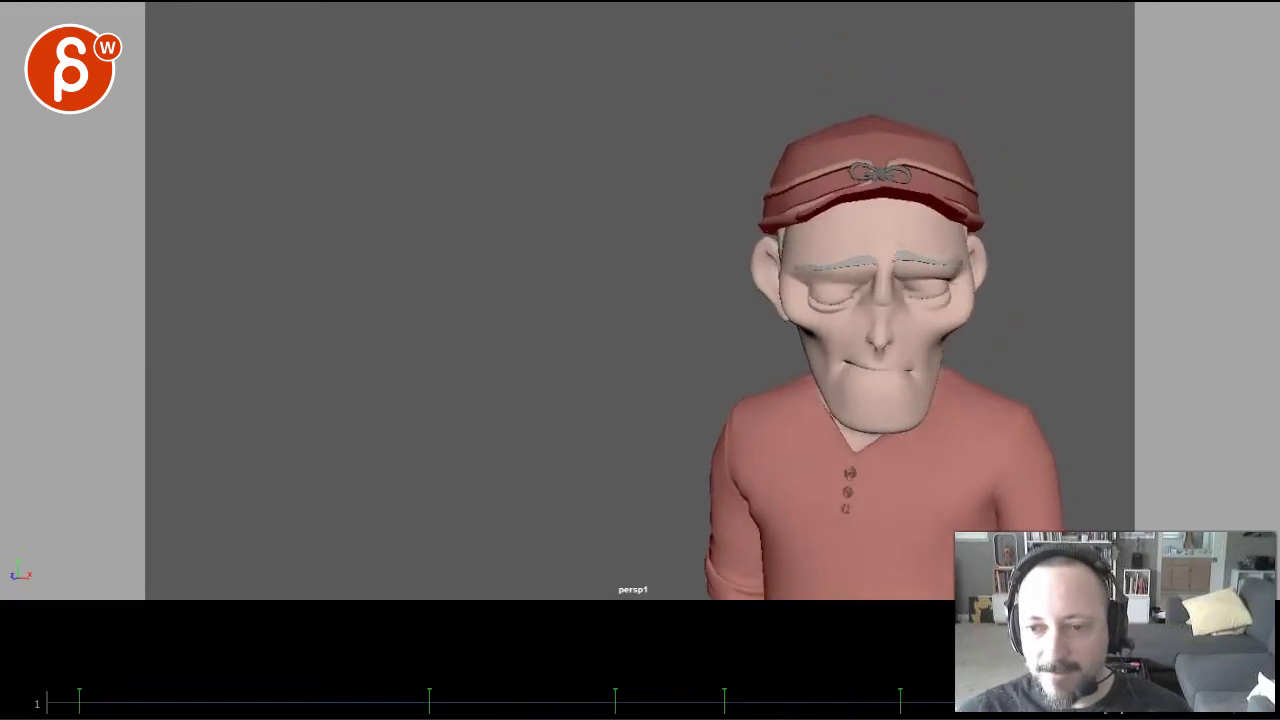
pyautogui.moveTo(306, 703); pyautogui.dragTo(294, 700)
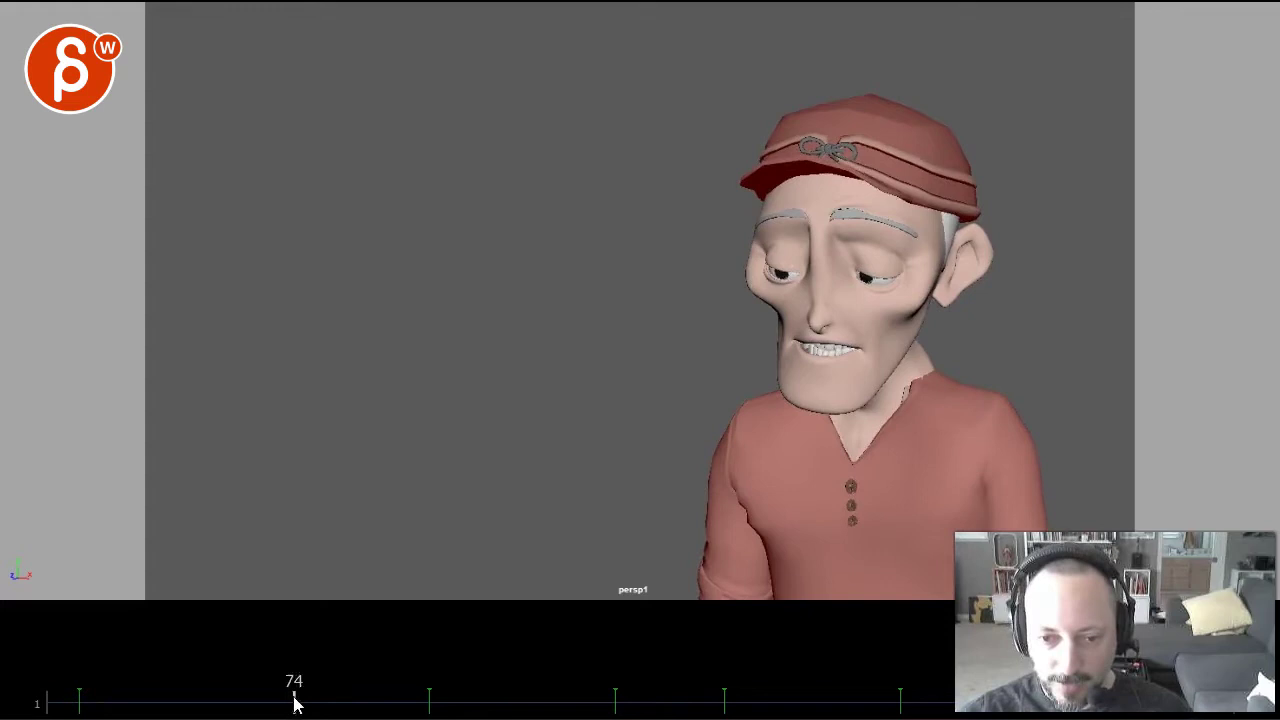
pyautogui.hotkey('alt', 'v')
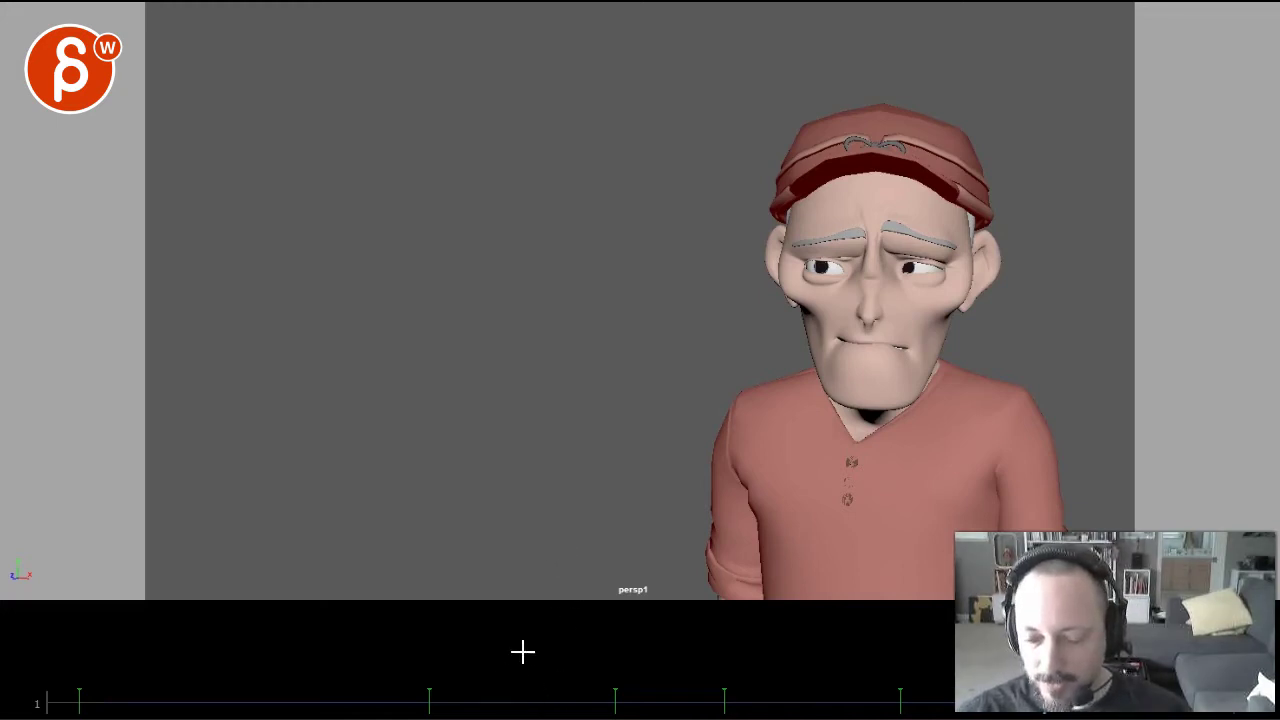
pyautogui.moveTo(114, 698); pyautogui.dragTo(498, 714)
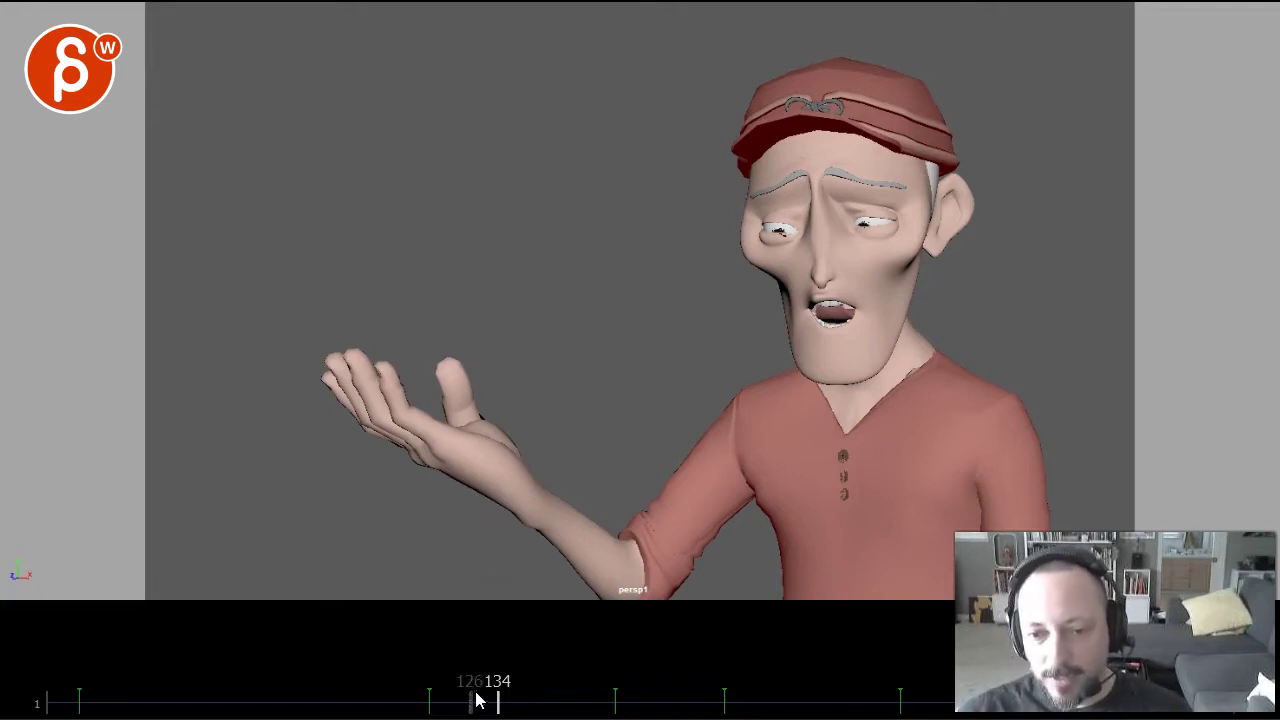
# Play from frame 1 and circle the old man's mouth in red at frame 71
pyautogui.moveTo(480, 700); pyautogui.dragTo(3, 710)
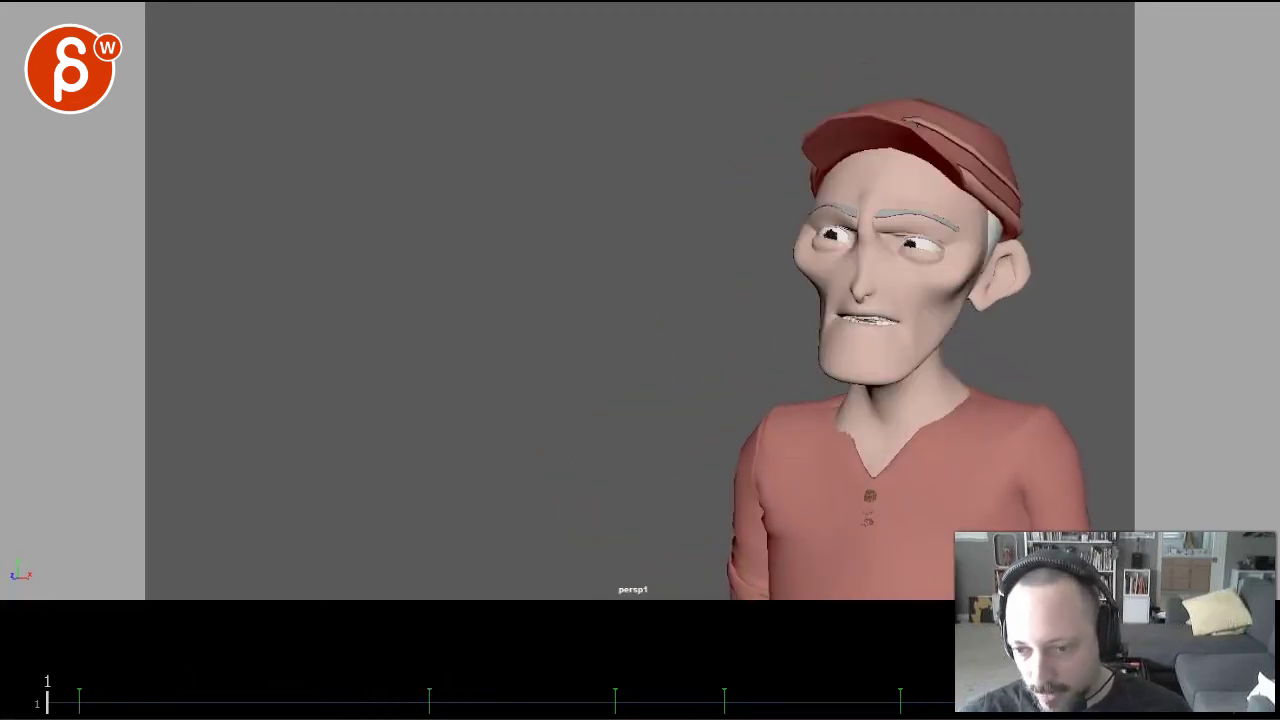
pyautogui.hotkey('alt', 'v')
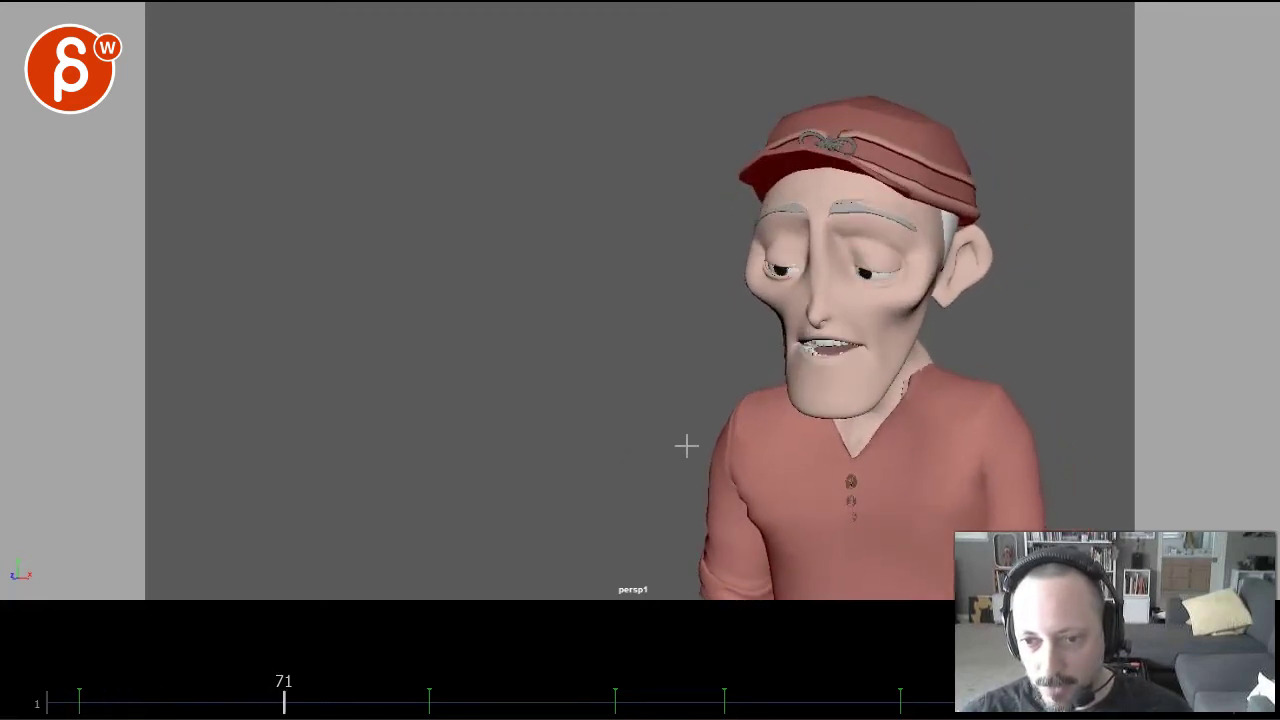
pyautogui.moveTo(818, 304)
pyautogui.mouseDown()
pyautogui.moveTo(903, 362)
pyautogui.moveTo(765, 350)
pyautogui.mouseUp()
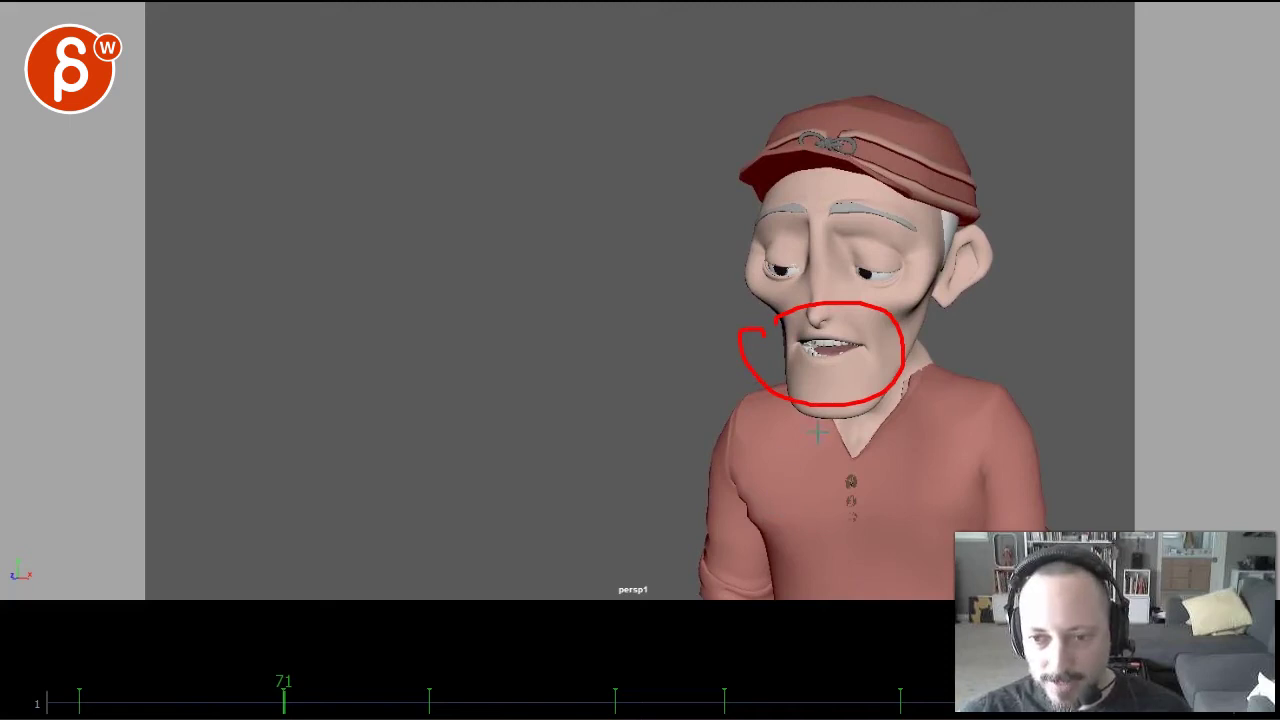
# Arc over the fingers at frame 106 and draw an arm-to-fingertip arrow at frame 126
pyautogui.hotkey('alt', 'v')
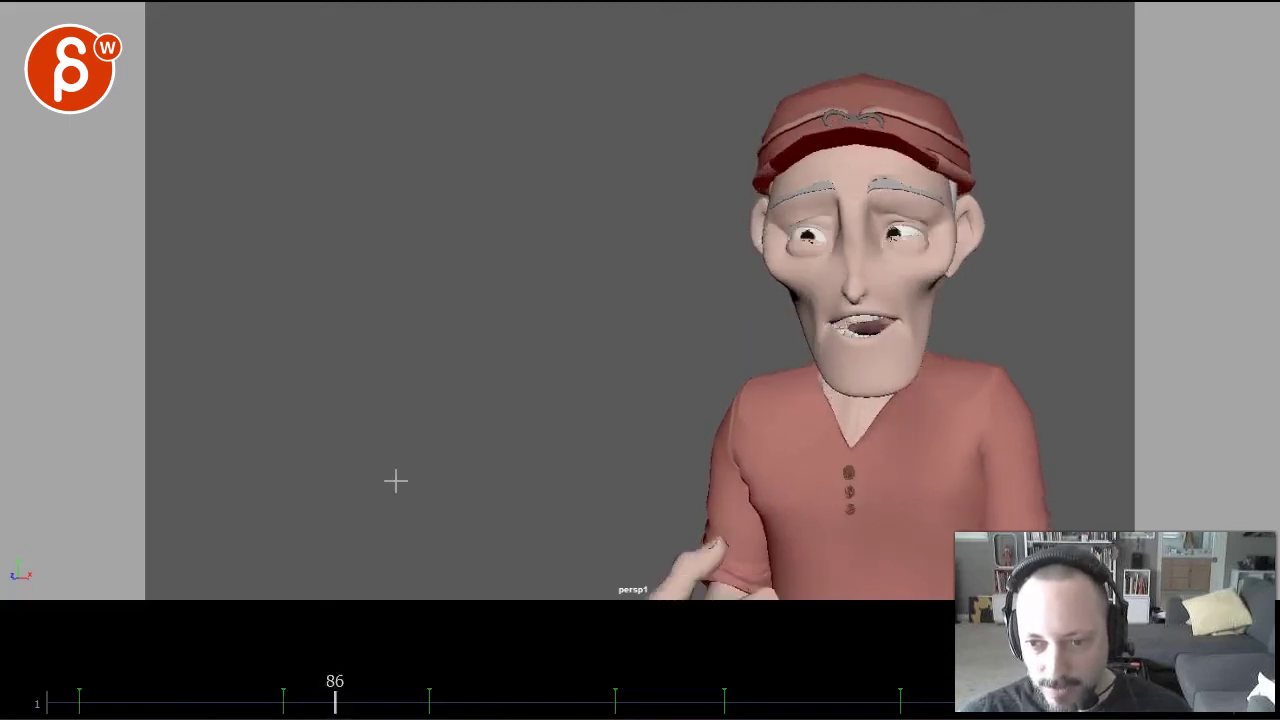
pyautogui.moveTo(693, 570)
pyautogui.mouseDown()
pyautogui.moveTo(688, 540)
pyautogui.moveTo(595, 553)
pyautogui.mouseUp()
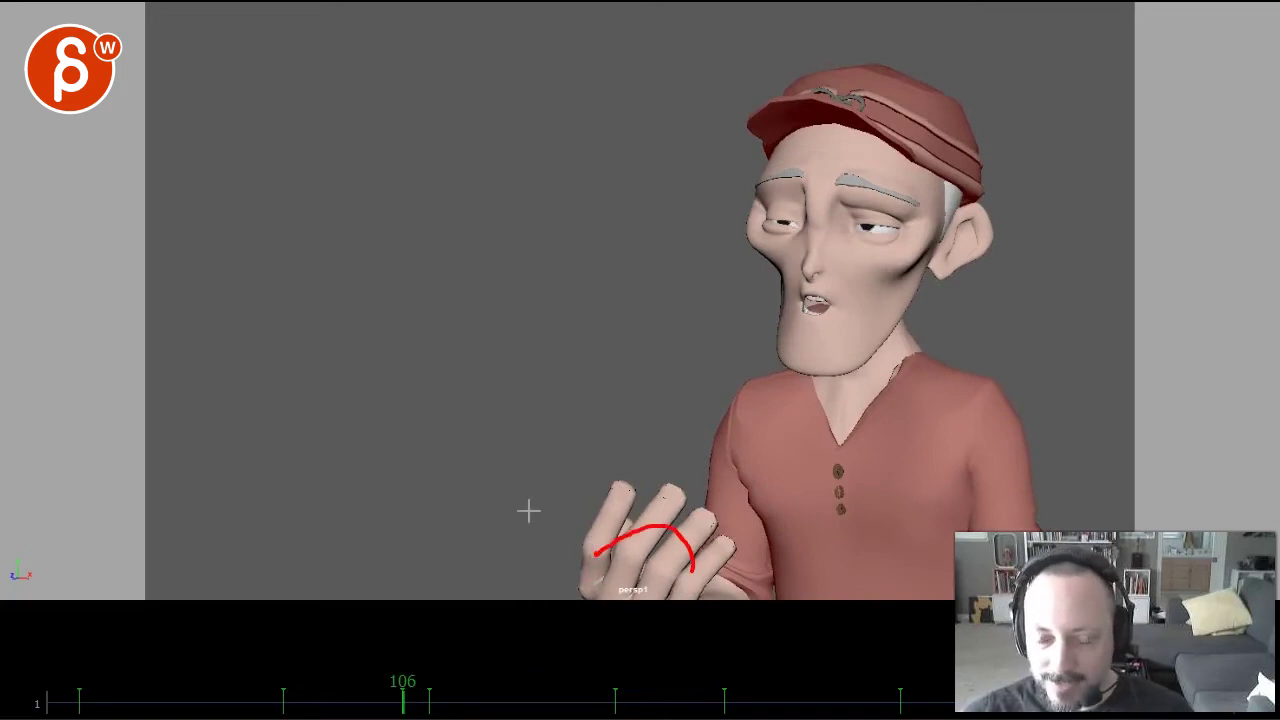
pyautogui.hotkey('alt', 'v')
pyautogui.hotkey('alt', 'v')
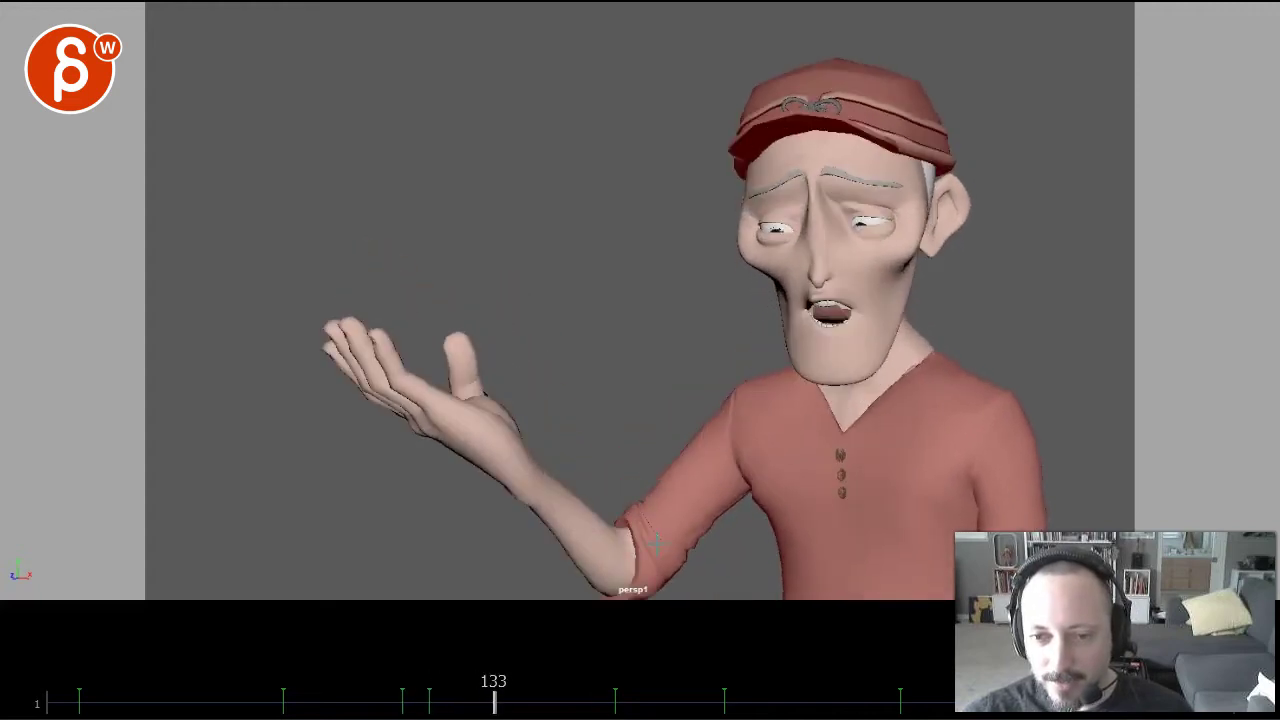
pyautogui.moveTo(481, 690)
pyautogui.mouseDown()
pyautogui.moveTo(460, 690)
pyautogui.moveTo(475, 693)
pyautogui.mouseUp()
pyautogui.moveTo(590, 552)
pyautogui.mouseDown()
pyautogui.moveTo(369, 287)
pyautogui.moveTo(385, 276)
pyautogui.moveTo(351, 282)
pyautogui.moveTo(410, 286)
pyautogui.mouseUp()
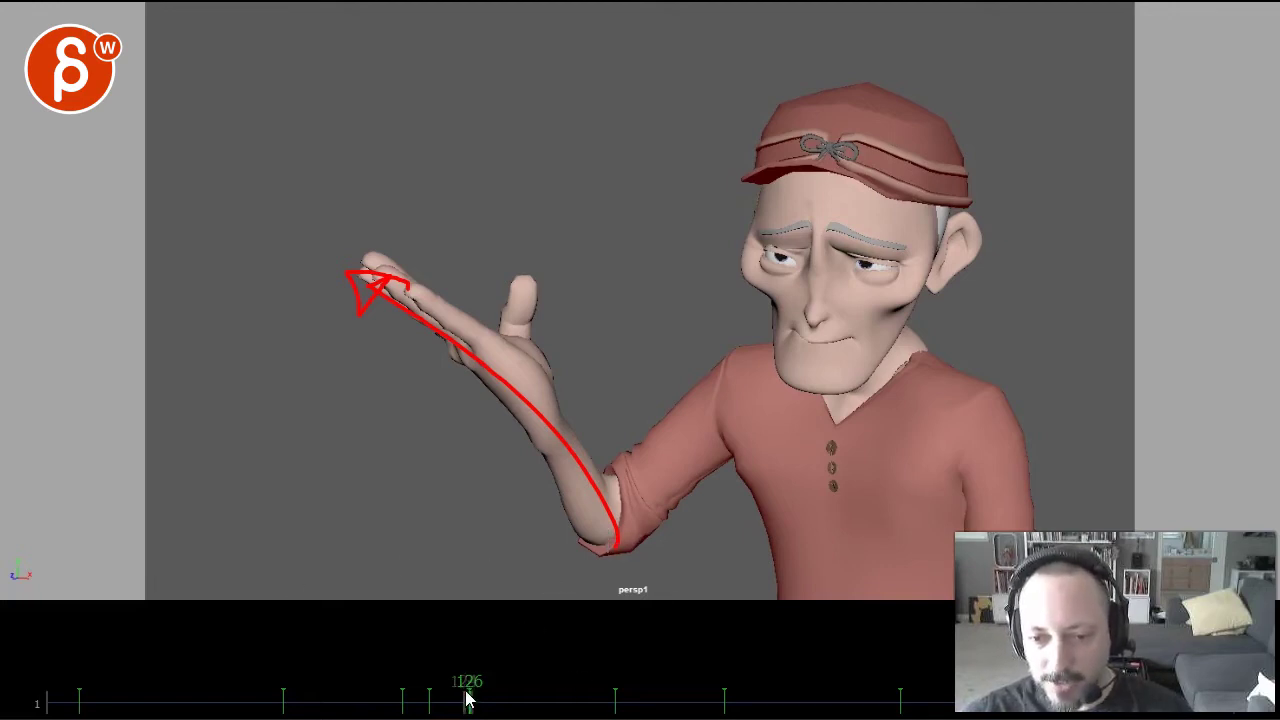
pyautogui.moveTo(467, 700); pyautogui.dragTo(471, 691)
pyautogui.press('space')
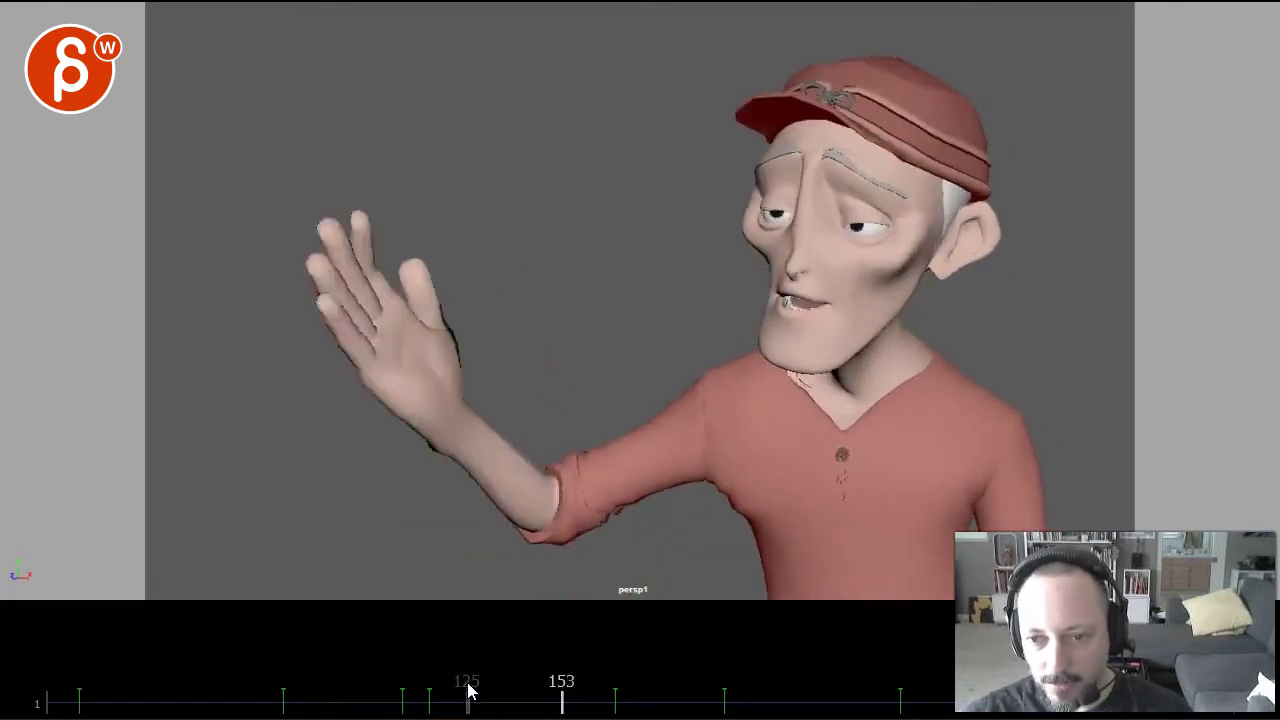
pyautogui.press('space')
pyautogui.moveTo(617, 694)
pyautogui.mouseDown()
pyautogui.moveTo(464, 700)
pyautogui.moveTo(586, 694)
pyautogui.moveTo(623, 706)
pyautogui.moveTo(486, 691)
pyautogui.moveTo(500, 686)
pyautogui.mouseUp()
pyautogui.press('space')
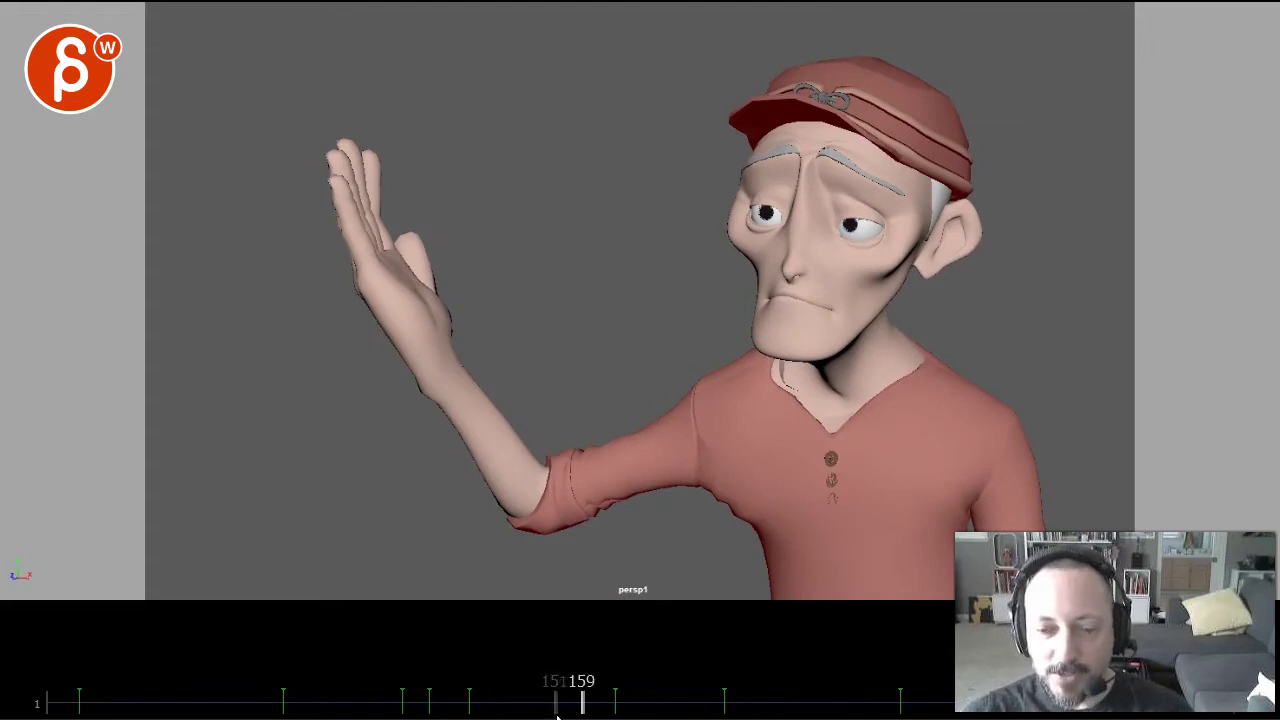
pyautogui.moveTo(583, 697)
pyautogui.mouseDown()
pyautogui.moveTo(405, 697)
pyautogui.moveTo(554, 697)
pyautogui.moveTo(580, 712)
pyautogui.mouseUp()
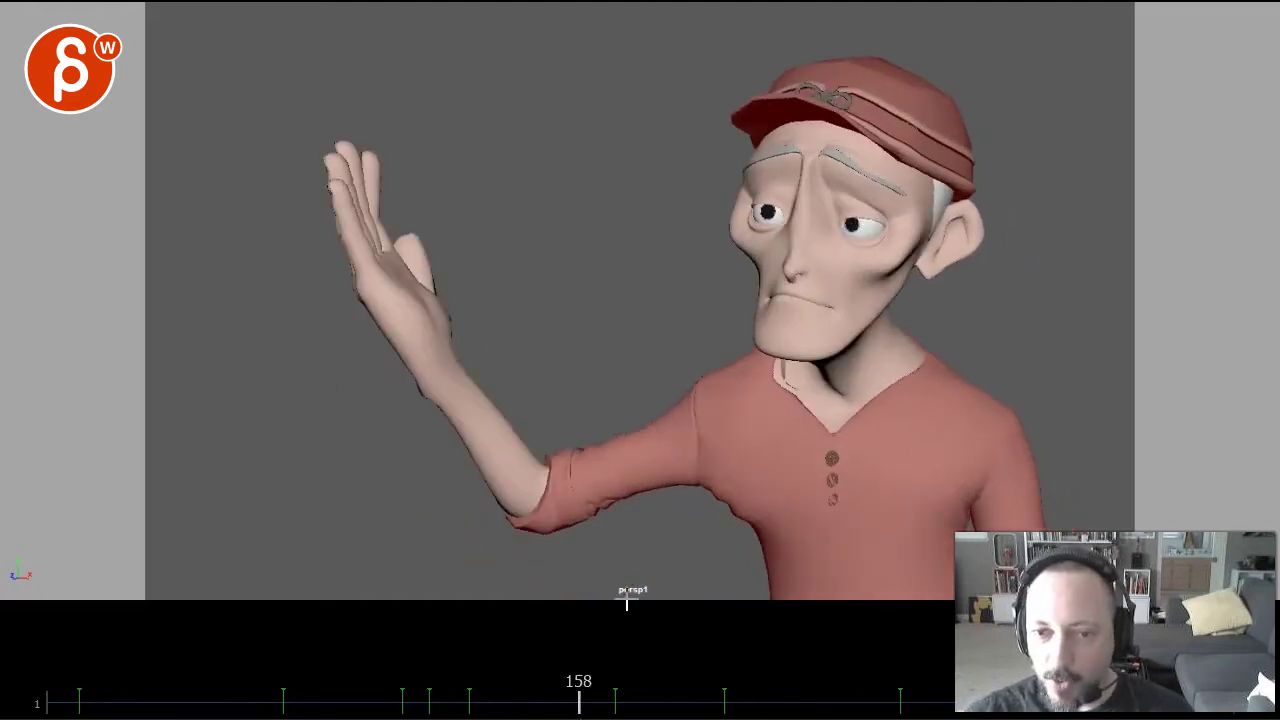
pyautogui.hotkey('alt', 'v')
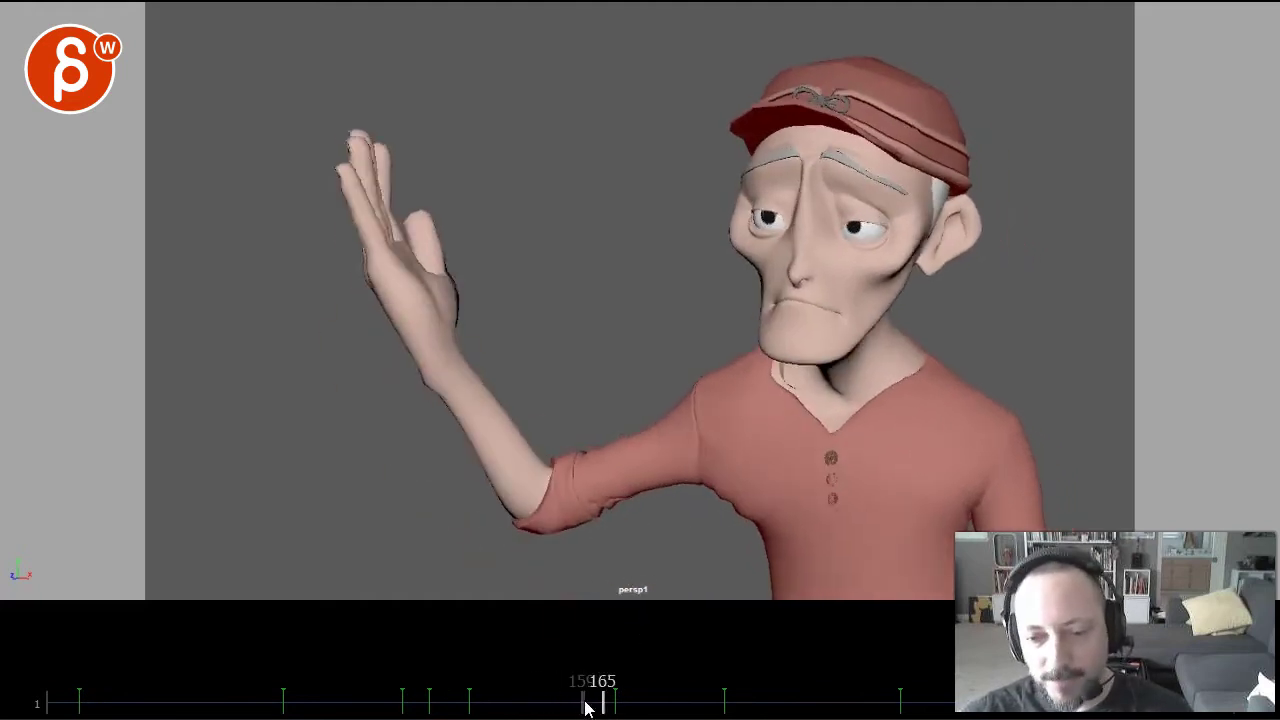
pyautogui.moveTo(680, 697); pyautogui.dragTo(457, 703)
pyautogui.hotkey('alt', 'v')
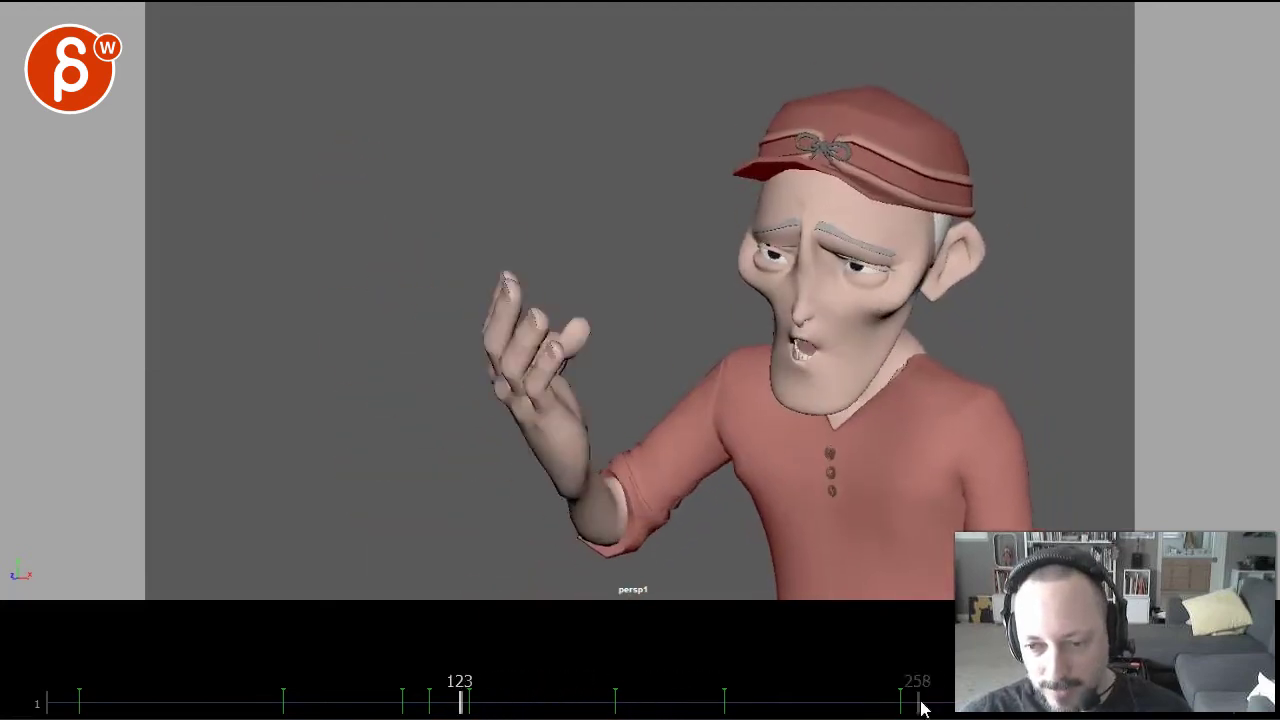
pyautogui.hotkey('alt', 'v')
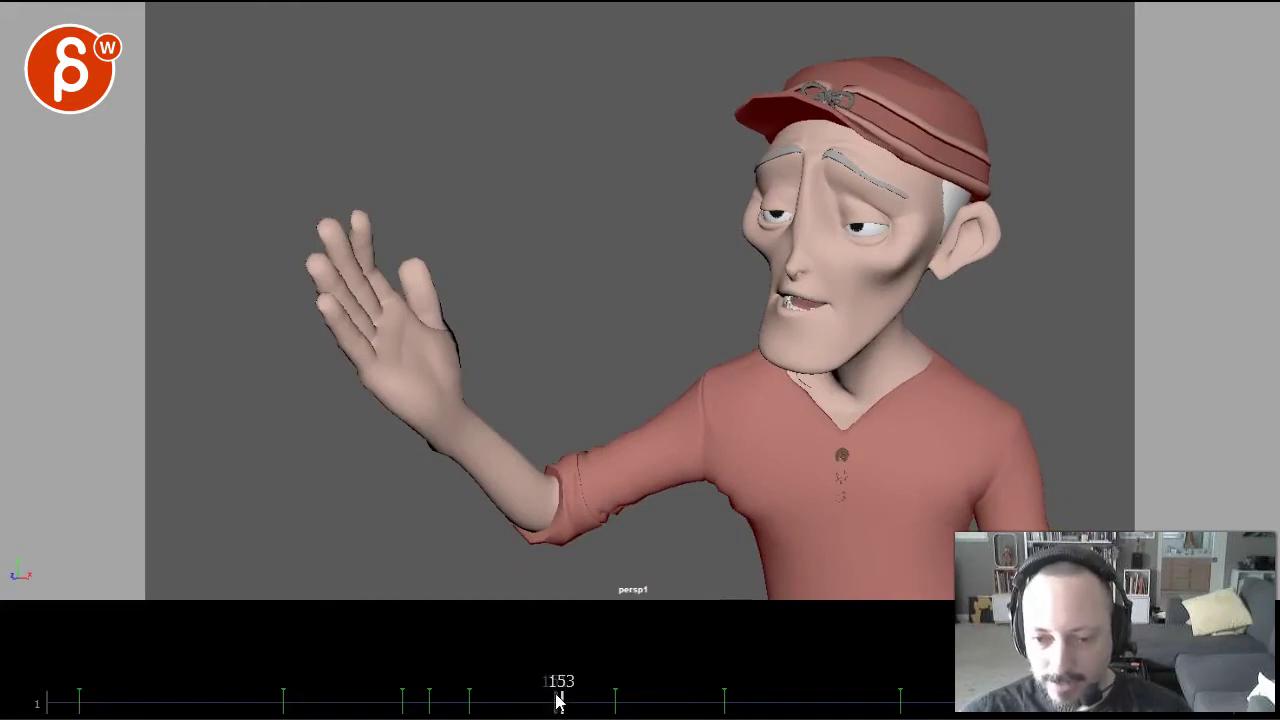
pyautogui.moveTo(566, 697); pyautogui.dragTo(585, 703)
pyautogui.hotkey('alt', 'v')
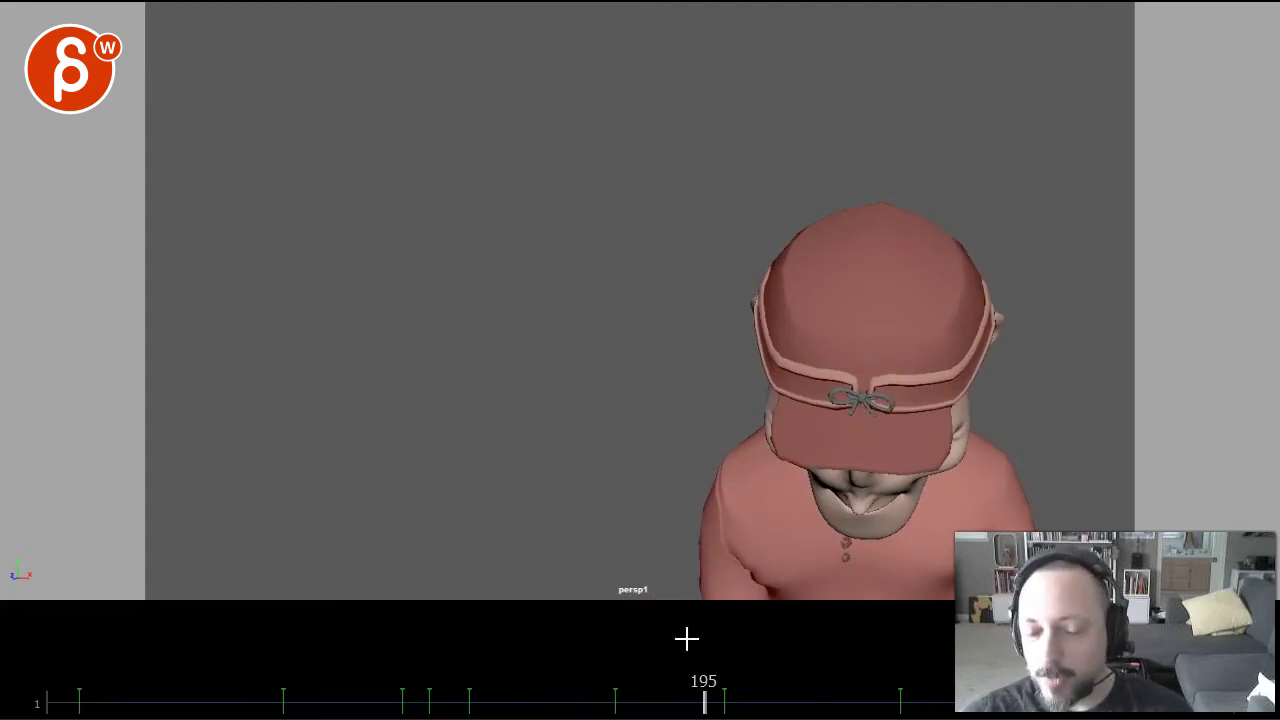
pyautogui.hotkey('alt', 'v')
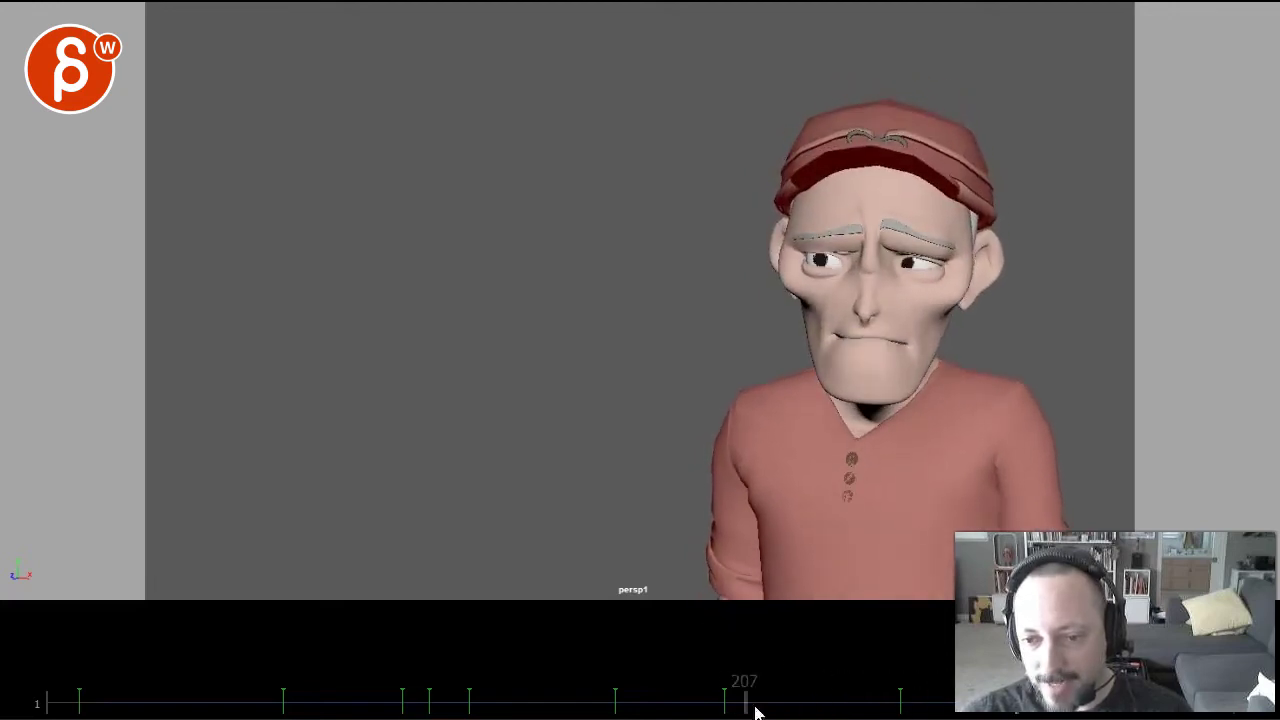
# On frame 214, sketch red framing lines along the top, sides and bottom of the shot
pyautogui.moveTo(755, 712)
pyautogui.mouseDown()
pyautogui.moveTo(723, 705)
pyautogui.moveTo(770, 710)
pyautogui.mouseUp()
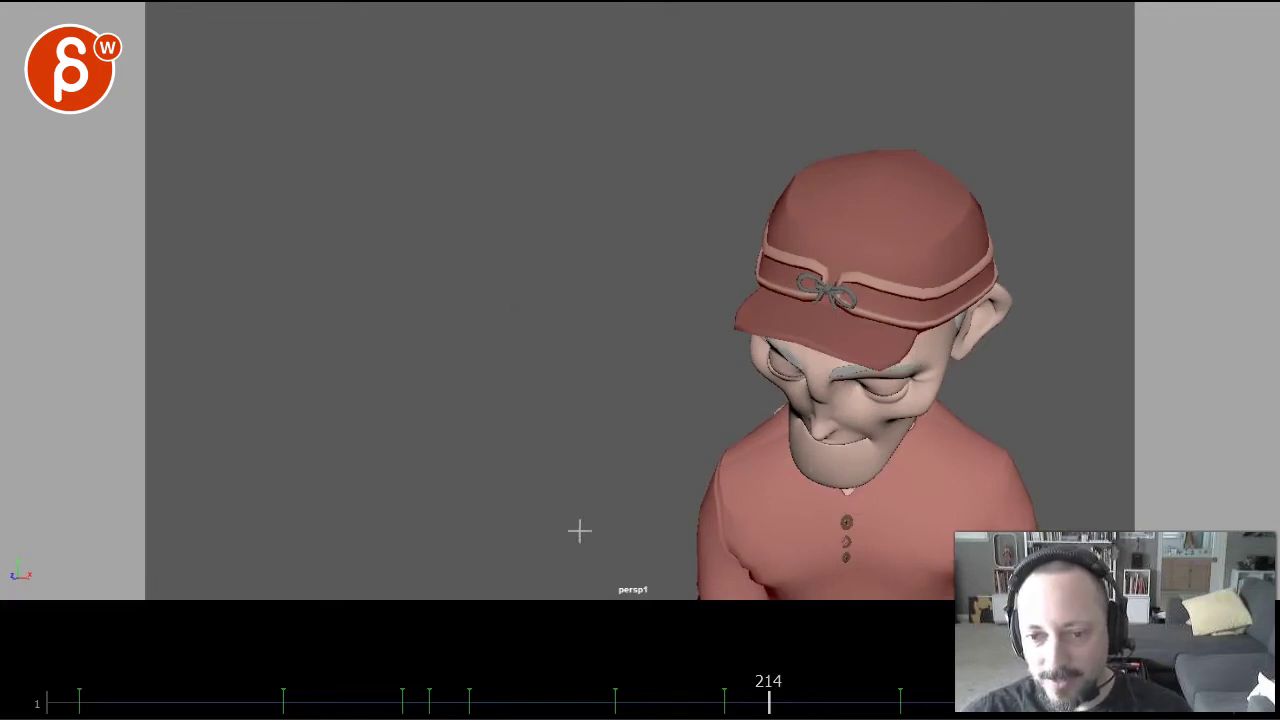
pyautogui.moveTo(665, 578)
pyautogui.mouseDown()
pyautogui.moveTo(545, 426)
pyautogui.moveTo(473, 413)
pyautogui.mouseUp()
pyautogui.moveTo(435, 2); pyautogui.dragTo(447, 345)
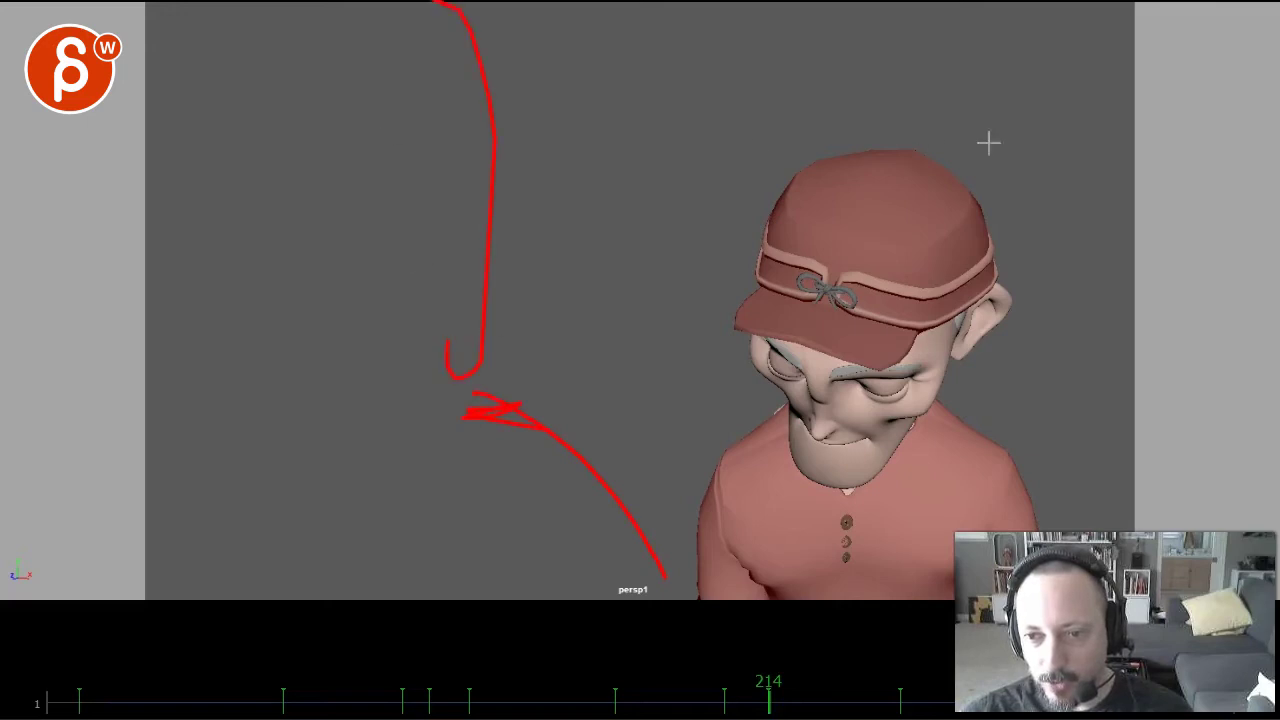
pyautogui.moveTo(1137, 126); pyautogui.dragTo(285, 132)
pyautogui.moveTo(1183, 162); pyautogui.dragTo(1146, 455)
pyautogui.moveTo(455, 87)
pyautogui.mouseDown()
pyautogui.moveTo(446, 211)
pyautogui.moveTo(490, 312)
pyautogui.mouseUp()
pyautogui.moveTo(413, 97)
pyautogui.mouseDown()
pyautogui.moveTo(414, 574)
pyautogui.moveTo(956, 605)
pyautogui.mouseUp()
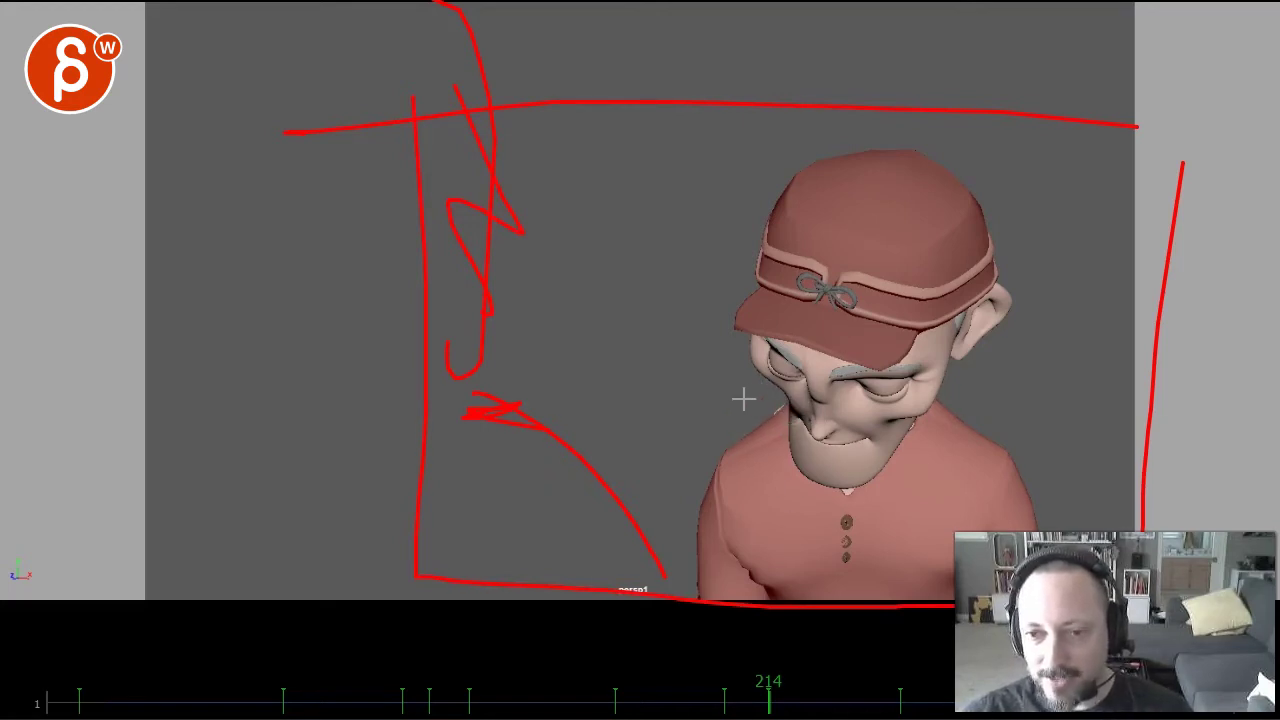
# Trace both shoulder lines in red, then replay and scrub around frames 213-214
pyautogui.moveTo(783, 418); pyautogui.dragTo(706, 525)
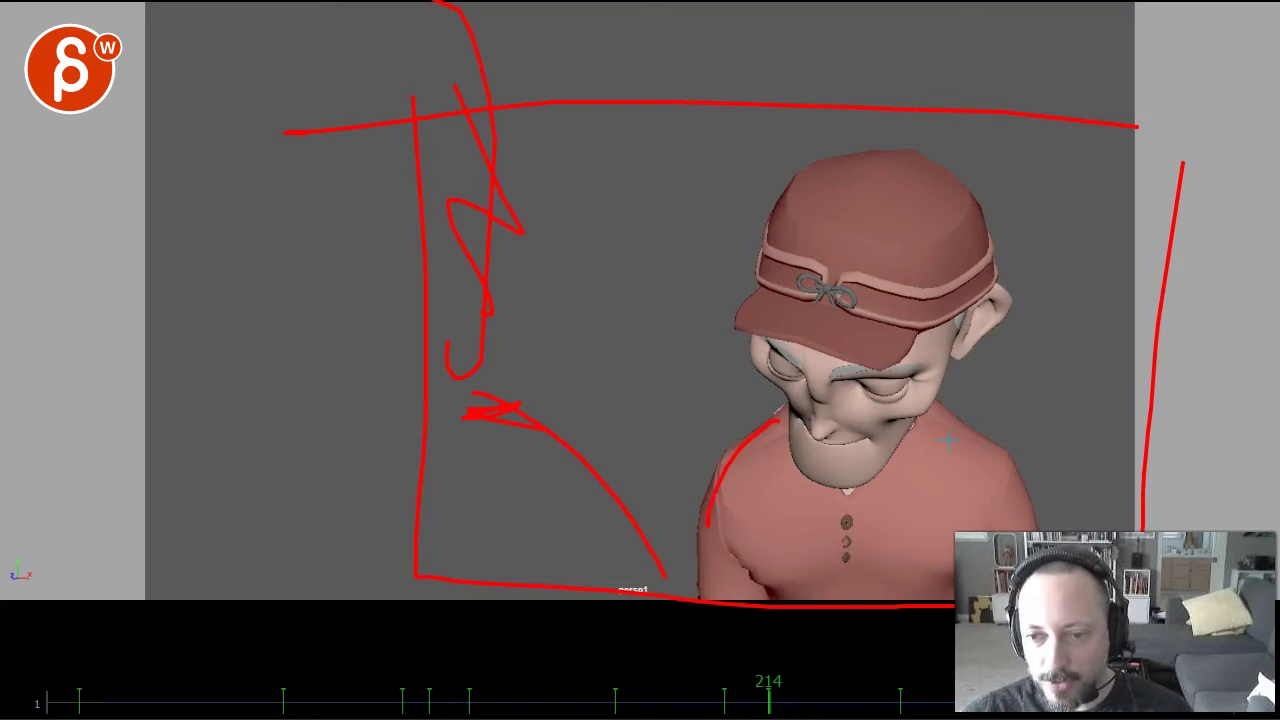
pyautogui.moveTo(956, 422); pyautogui.dragTo(1020, 520)
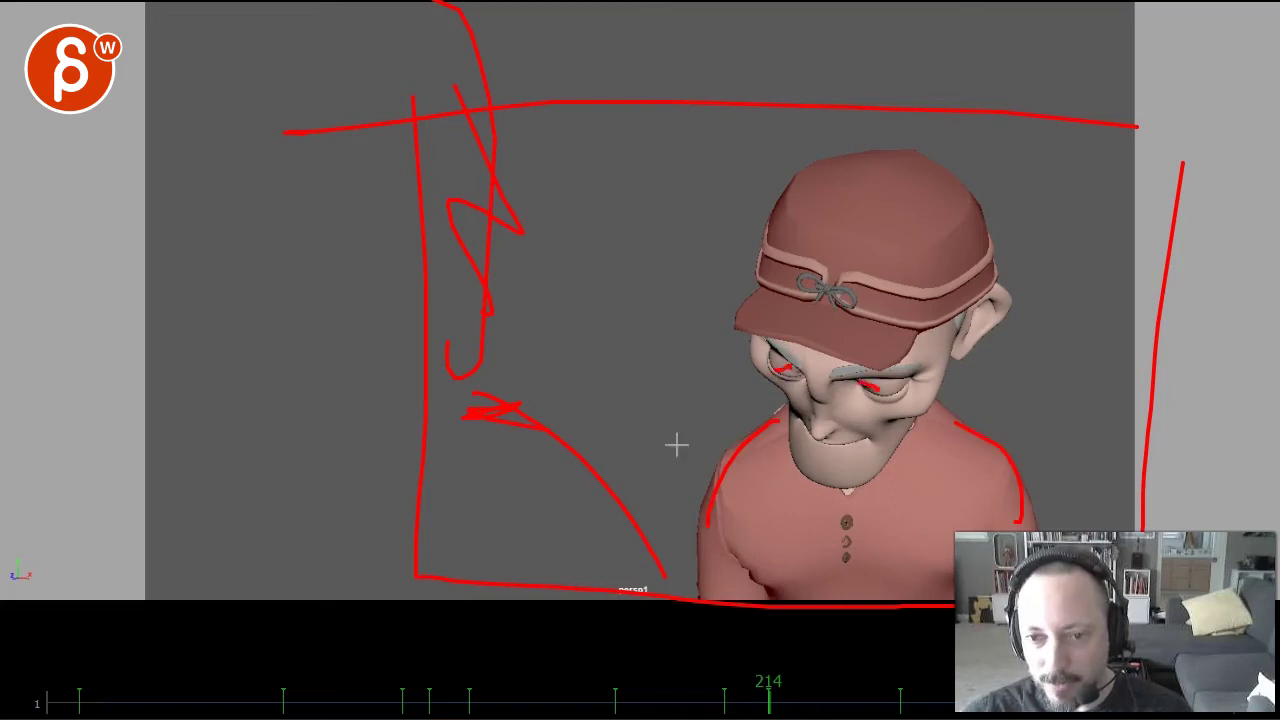
pyautogui.click(758, 703)
pyautogui.hotkey('alt', 'v')
pyautogui.moveTo(763, 700); pyautogui.dragTo(808, 712)
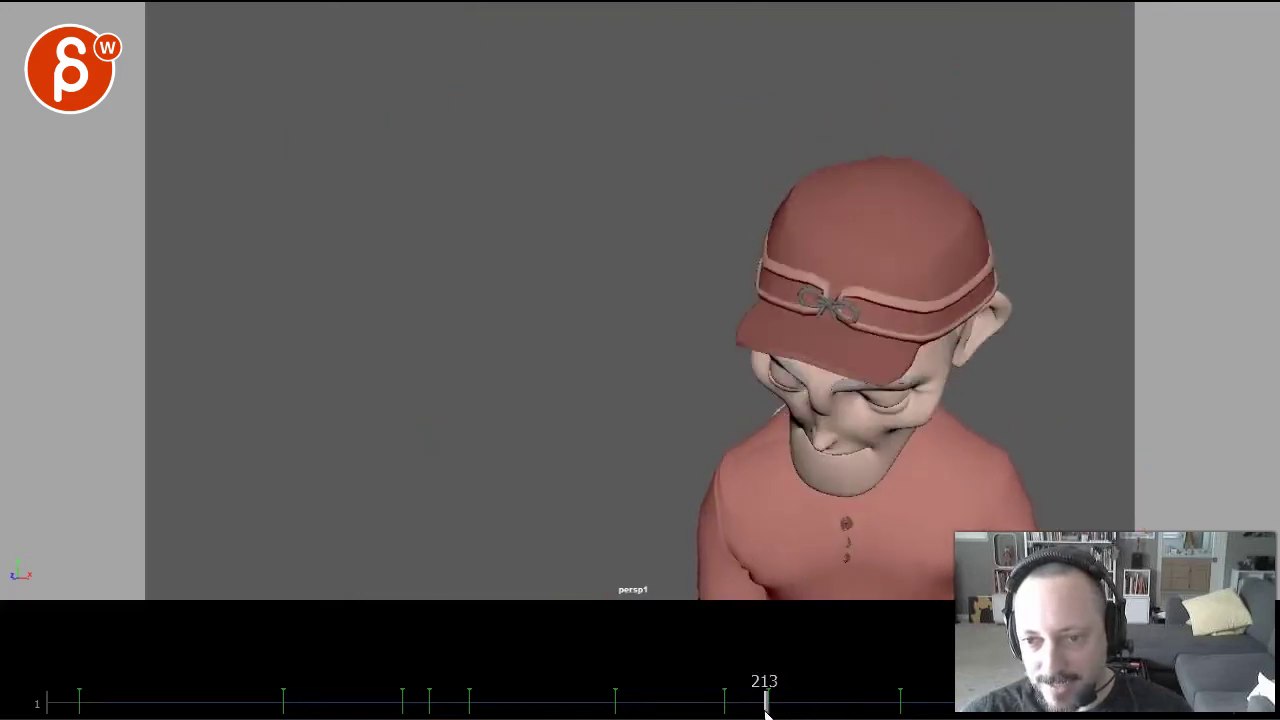
pyautogui.moveTo(766, 710); pyautogui.dragTo(776, 716)
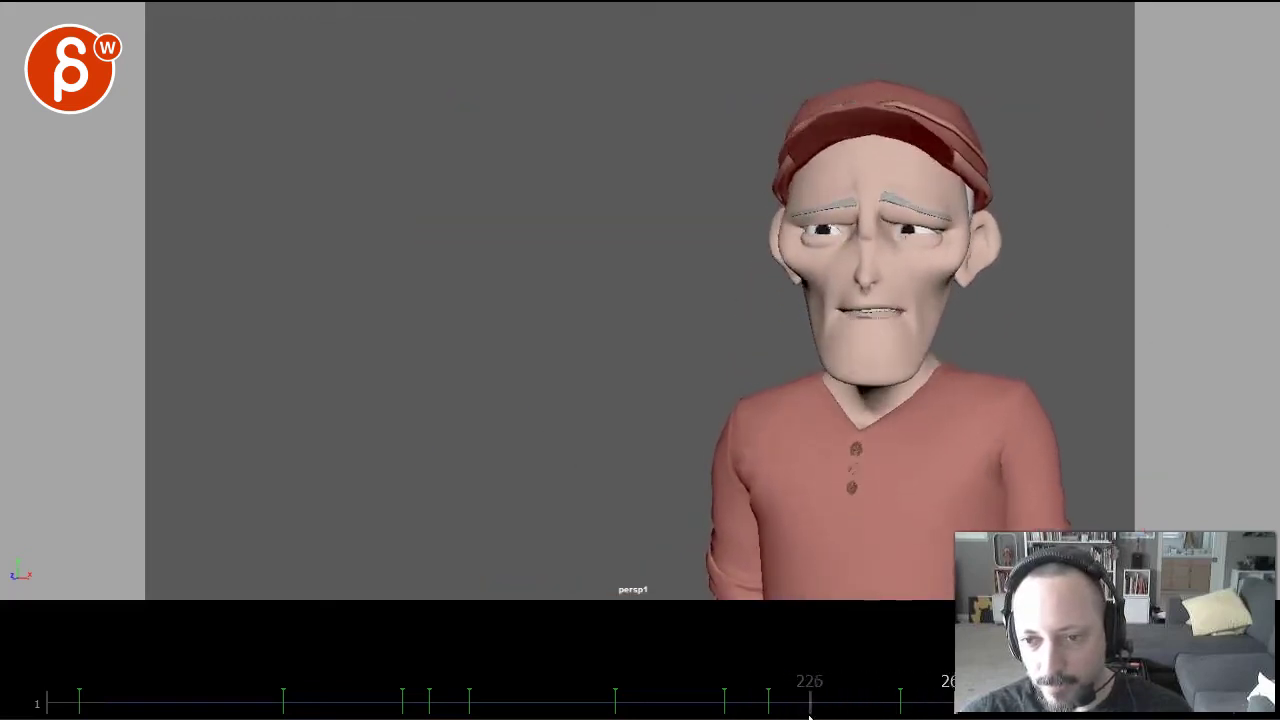
# Circle the old man's chest in red at frame 230, then move ahead to frame 239
pyautogui.click(809, 710)
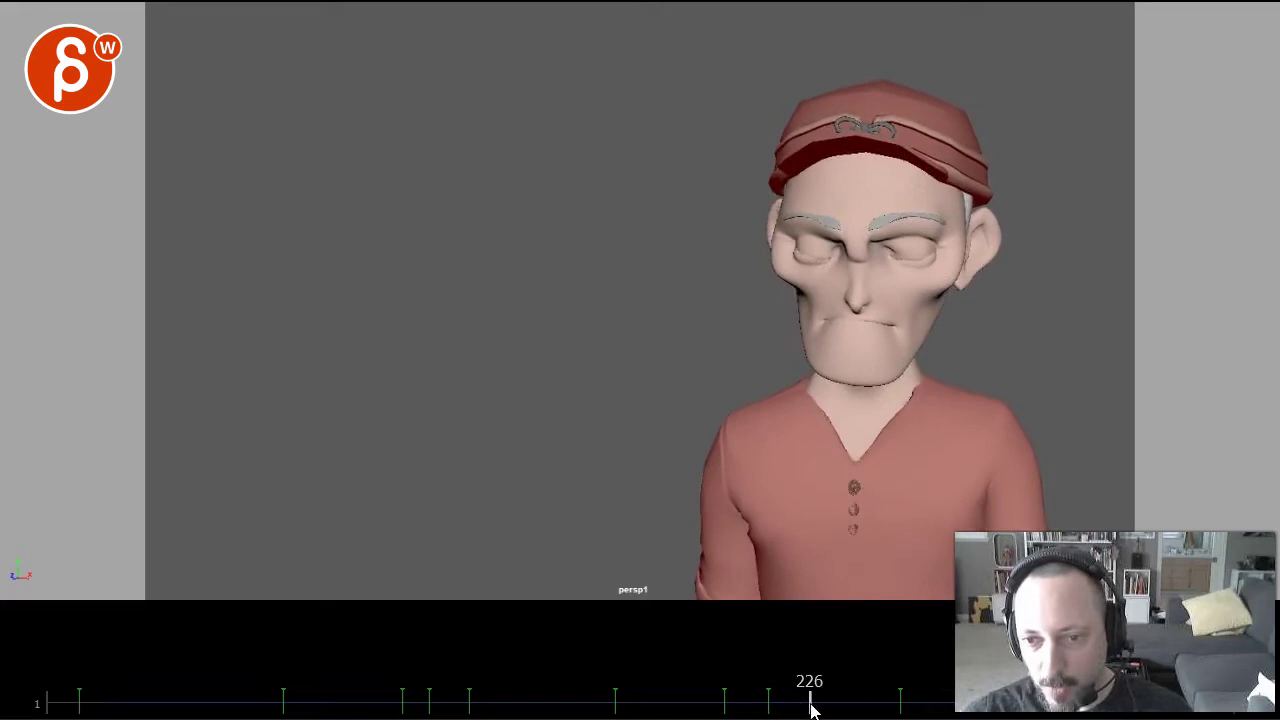
pyautogui.moveTo(812, 710); pyautogui.dragTo(826, 710)
pyautogui.moveTo(676, 412)
pyautogui.mouseDown()
pyautogui.moveTo(993, 486)
pyautogui.moveTo(740, 440)
pyautogui.mouseUp()
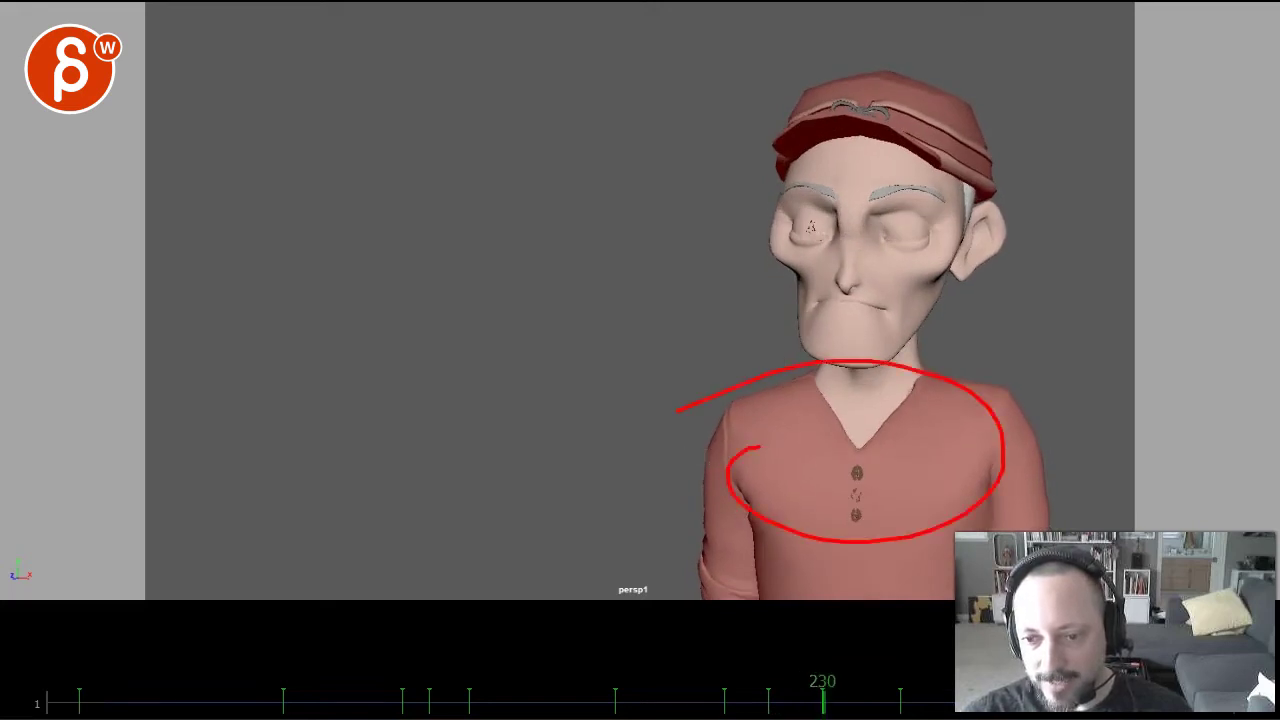
pyautogui.moveTo(823, 710); pyautogui.dragTo(995, 712)
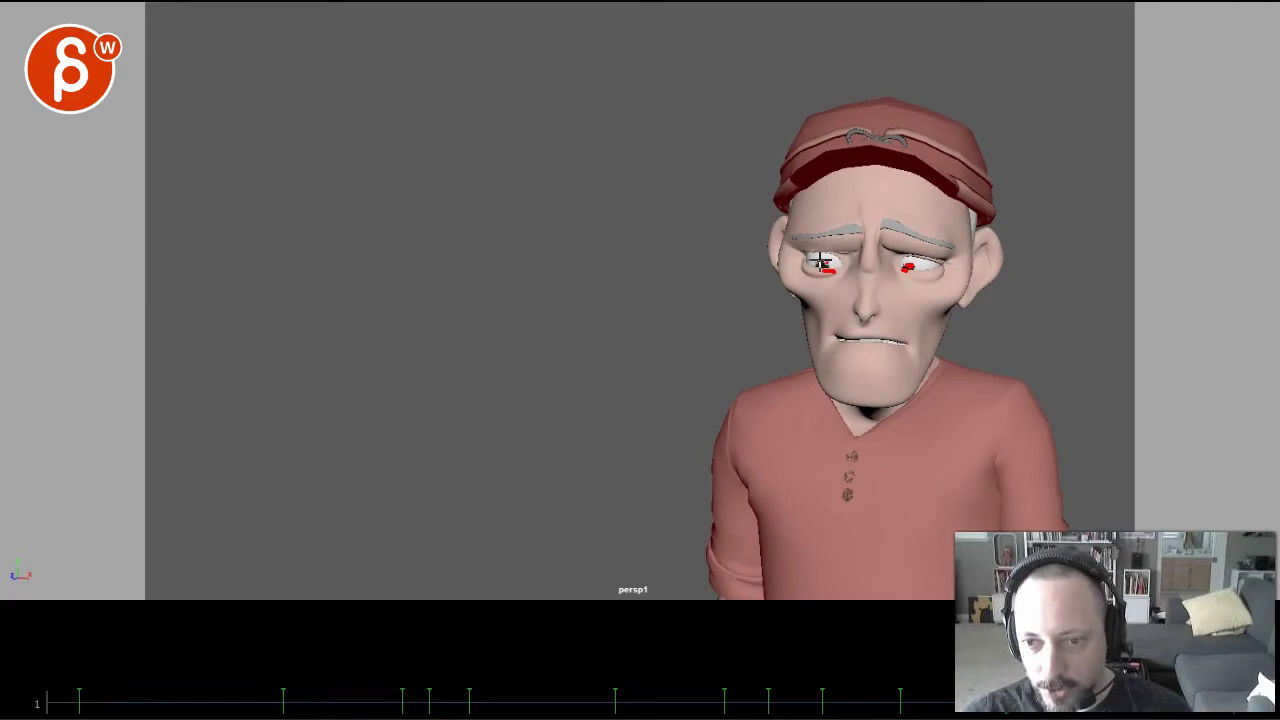
# Sketch a sweeping curve from his hand and a red border box around him
pyautogui.hotkey('alt', 'v')
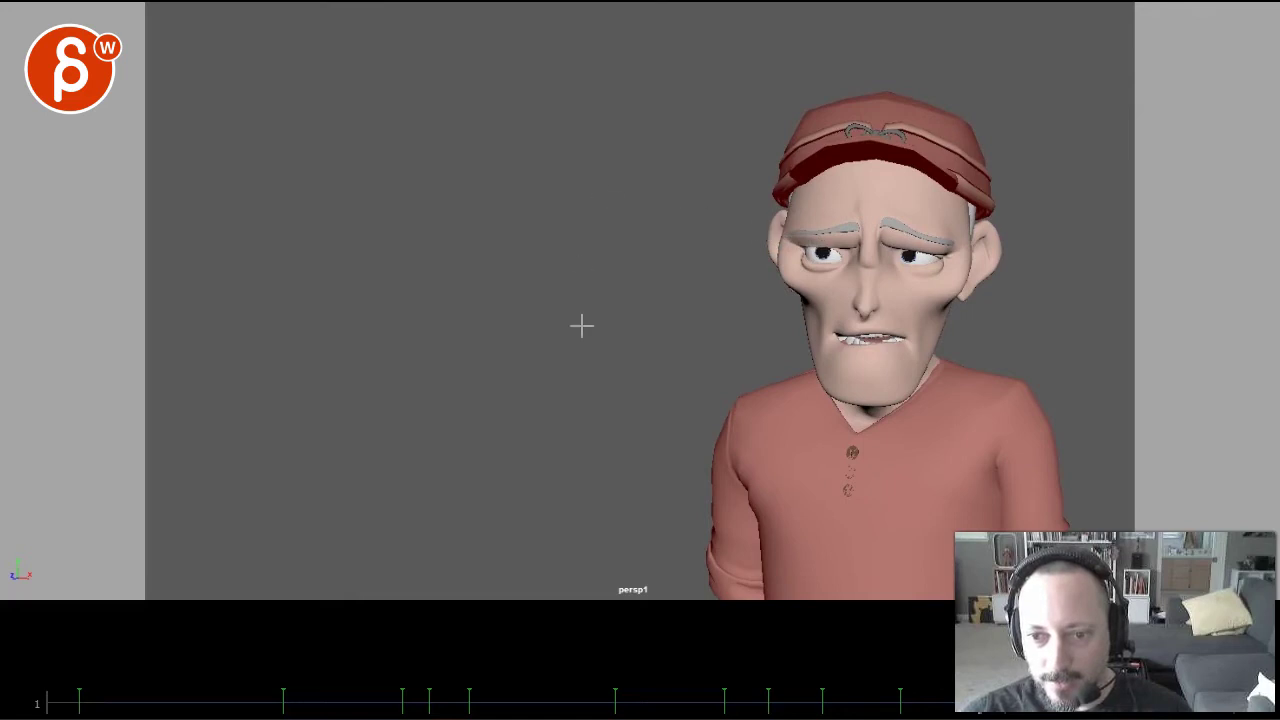
pyautogui.moveTo(720, 582)
pyautogui.mouseDown()
pyautogui.moveTo(523, 380)
pyautogui.moveTo(572, 488)
pyautogui.mouseUp()
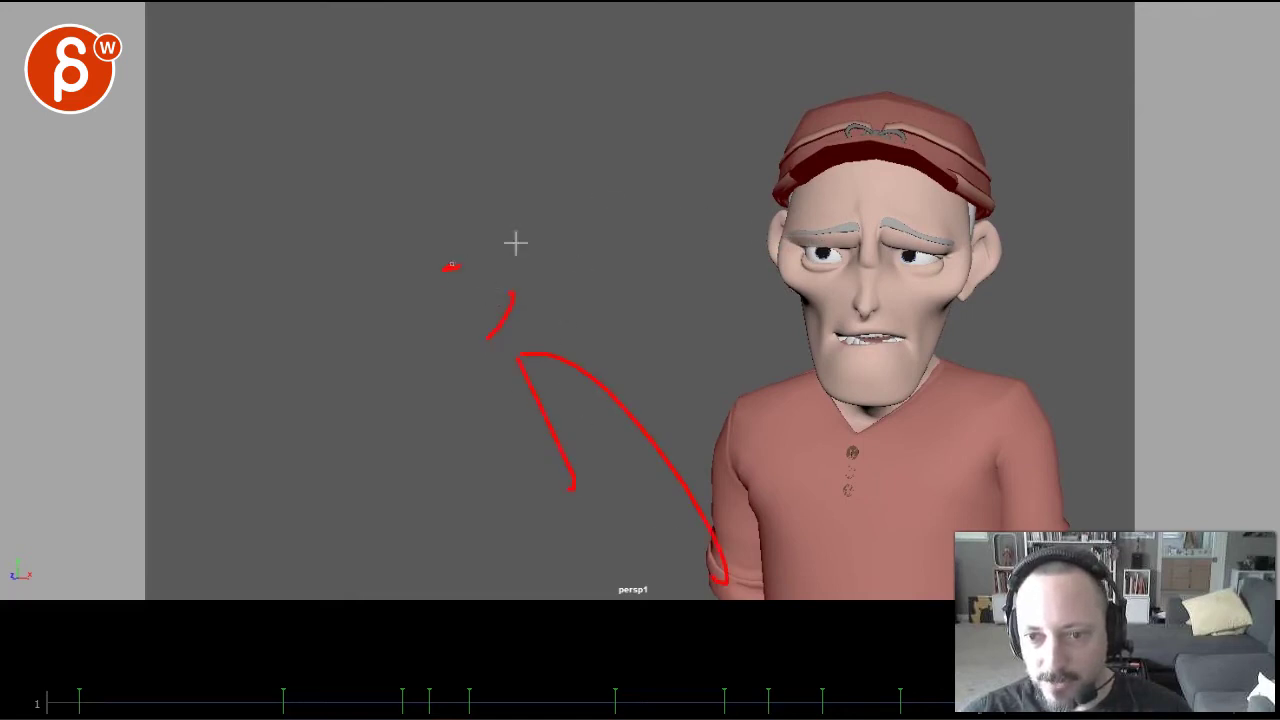
pyautogui.moveTo(515, 243); pyautogui.dragTo(445, 268)
pyautogui.moveTo(400, 49); pyautogui.dragTo(433, 558)
pyautogui.moveTo(1165, 38); pyautogui.dragTo(445, 55)
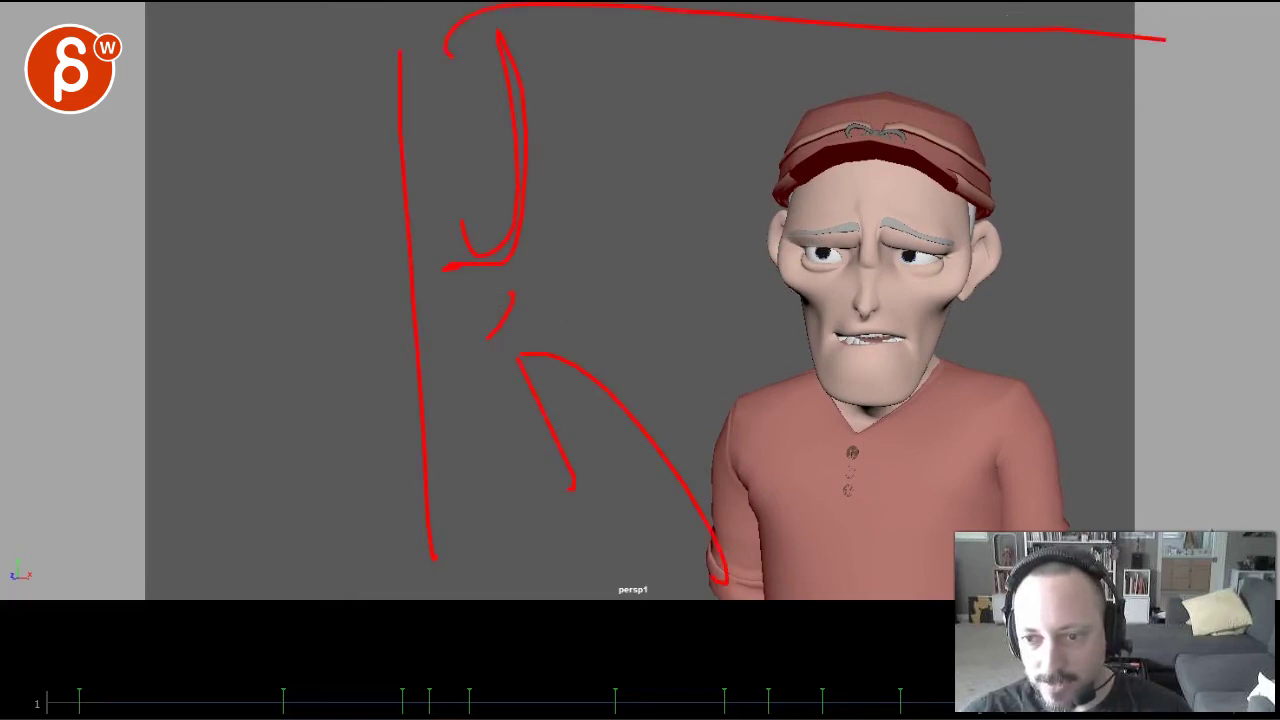
pyautogui.moveTo(1165, 57); pyautogui.dragTo(776, 567)
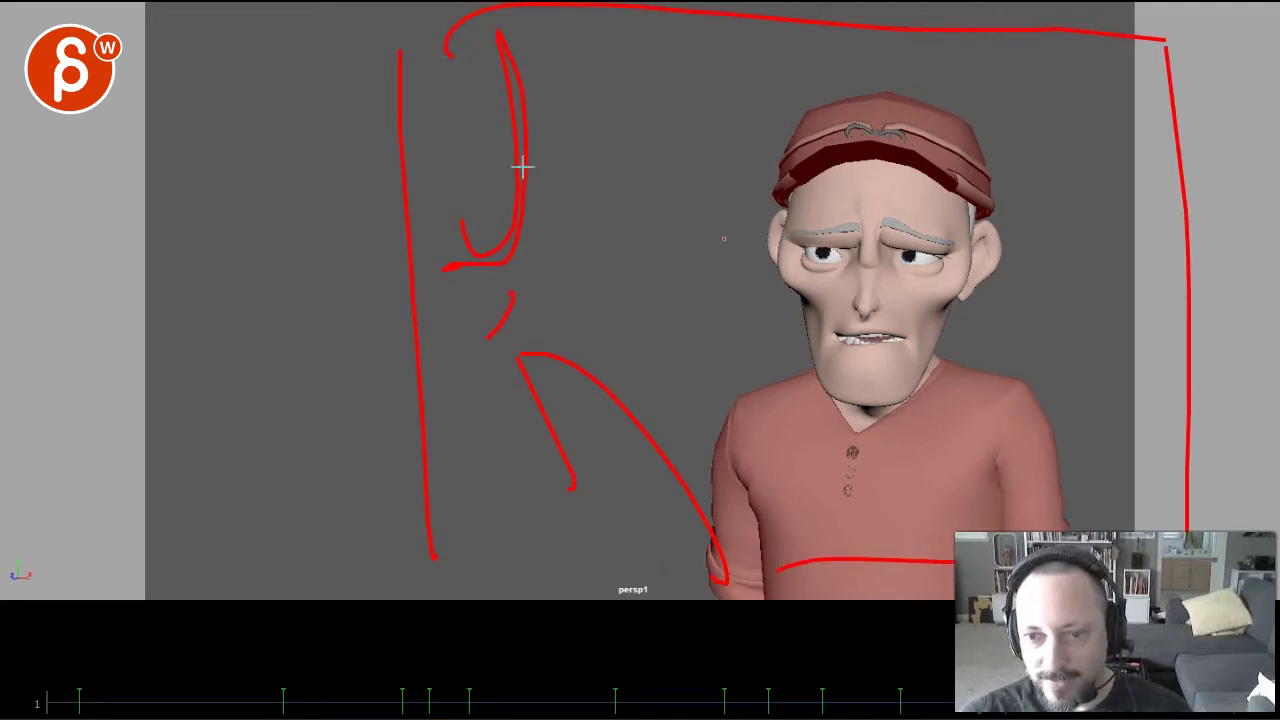
# Draw red eyeline arrows leftward and down-right, circle the eyes, then scrub on from frame 256
pyautogui.moveTo(485, 145); pyautogui.dragTo(785, 225)
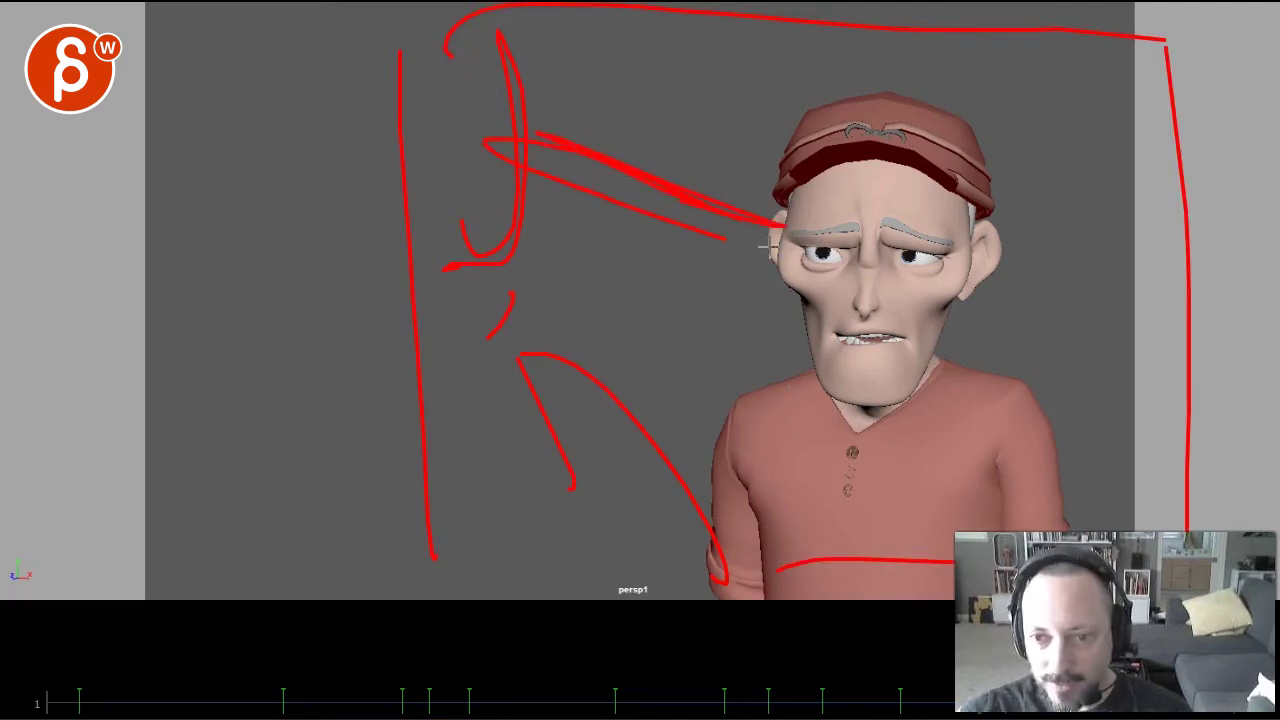
pyautogui.press('Escape')
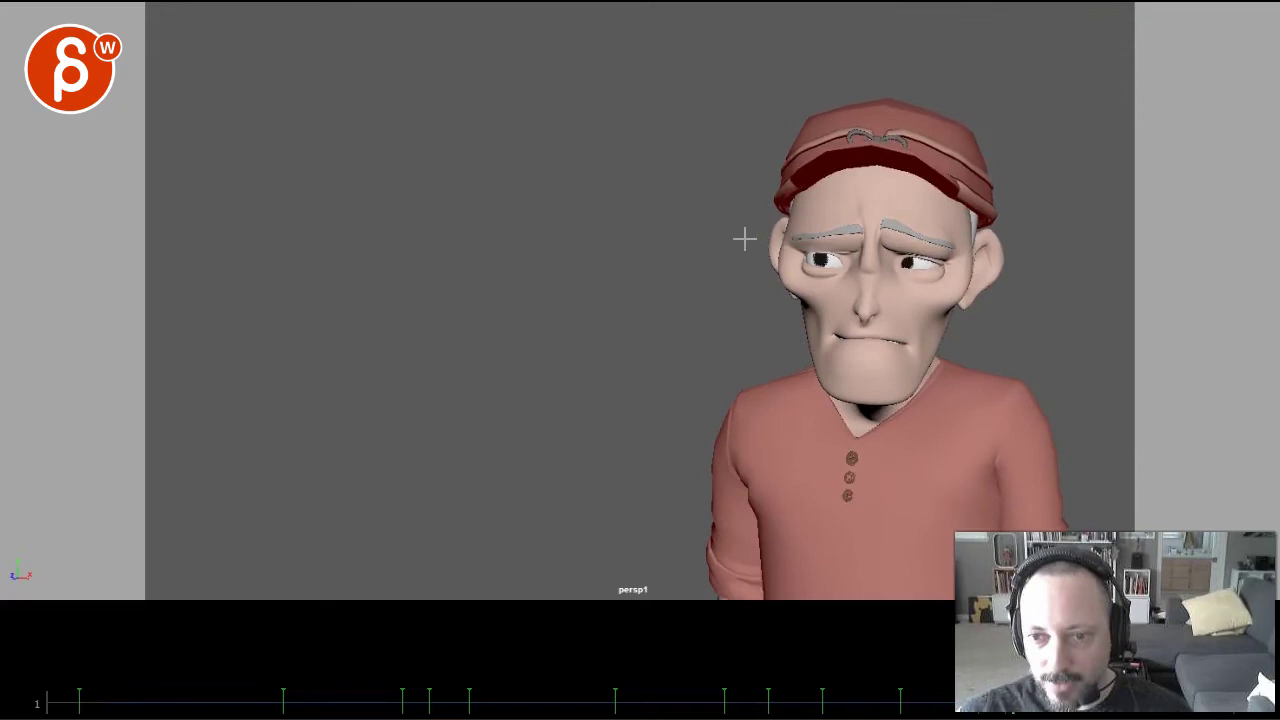
pyautogui.moveTo(762, 257); pyautogui.dragTo(329, 172)
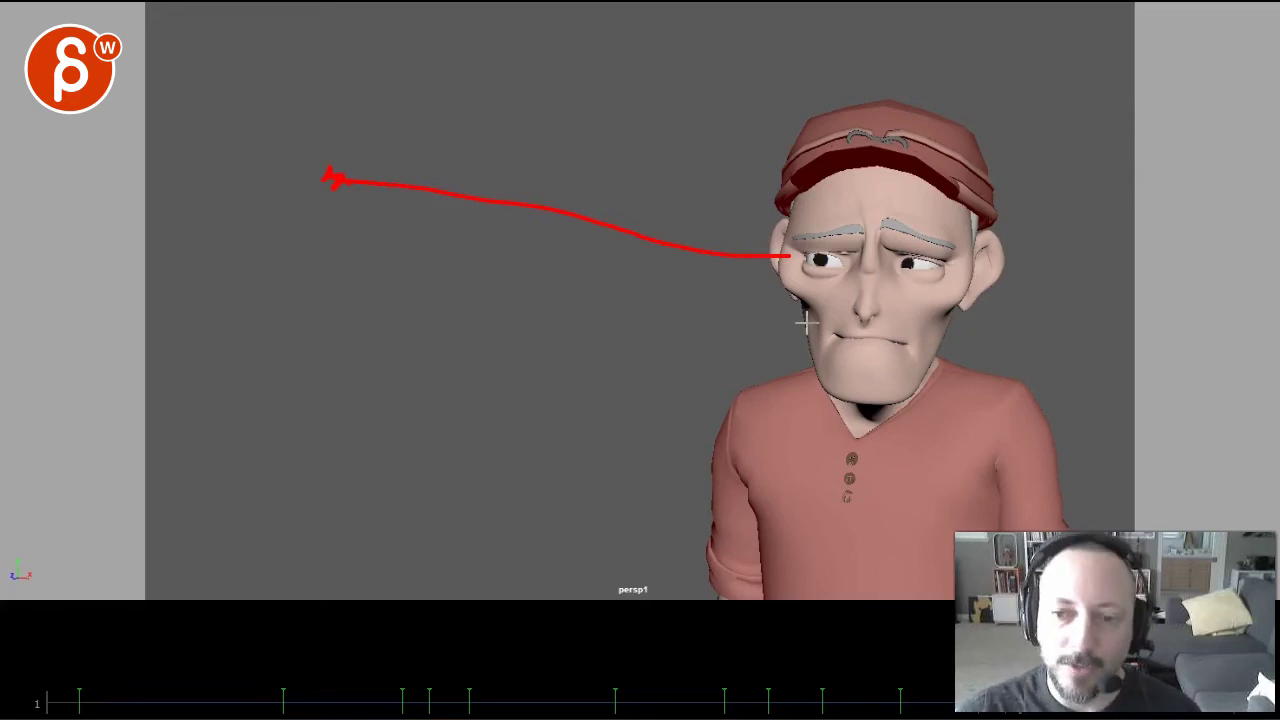
pyautogui.moveTo(884, 284)
pyautogui.mouseDown()
pyautogui.moveTo(1041, 363)
pyautogui.moveTo(1027, 347)
pyautogui.moveTo(1014, 396)
pyautogui.mouseUp()
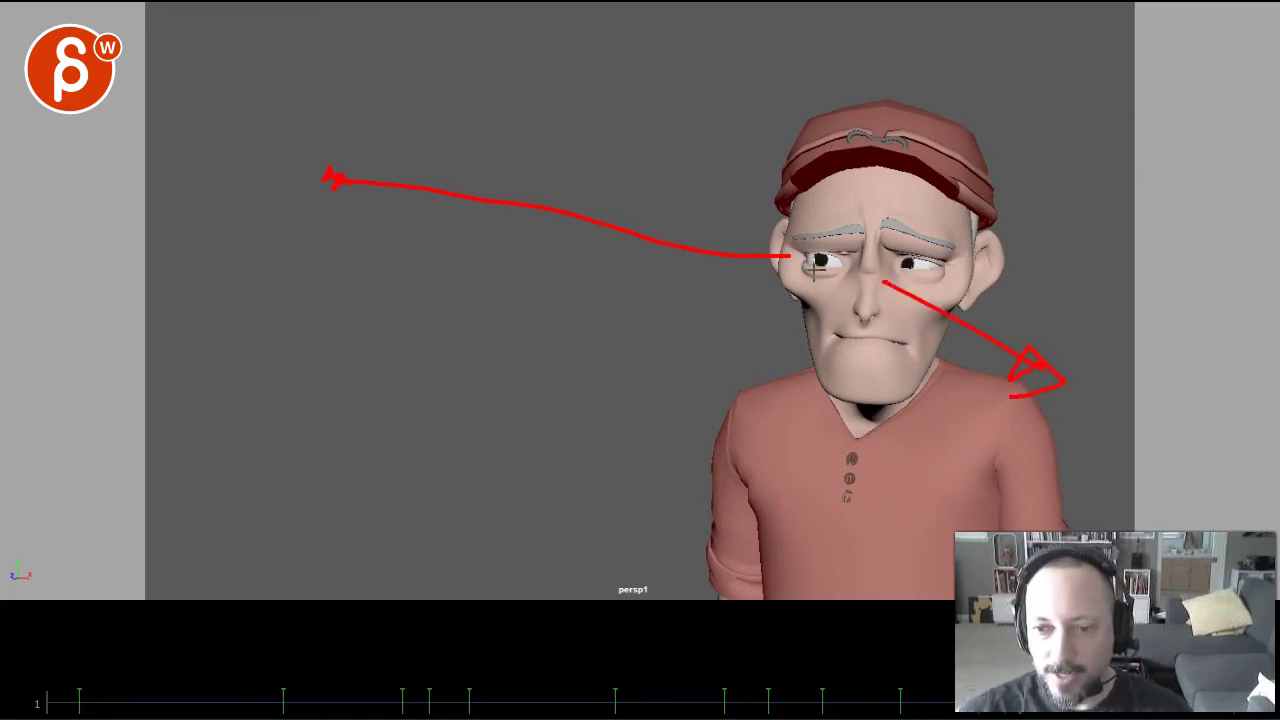
pyautogui.moveTo(832, 236)
pyautogui.mouseDown()
pyautogui.moveTo(785, 275)
pyautogui.moveTo(805, 262)
pyautogui.mouseUp()
pyautogui.click(916, 702)
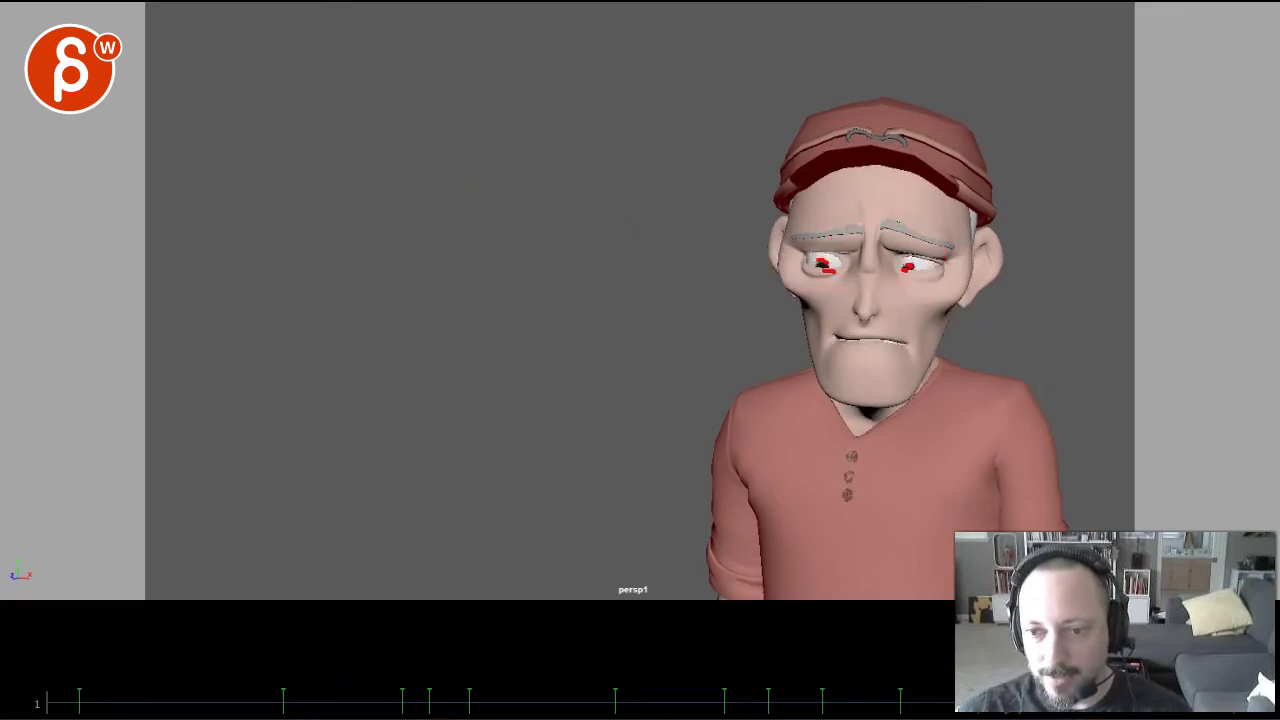
pyautogui.moveTo(916, 702); pyautogui.dragTo(1040, 714)
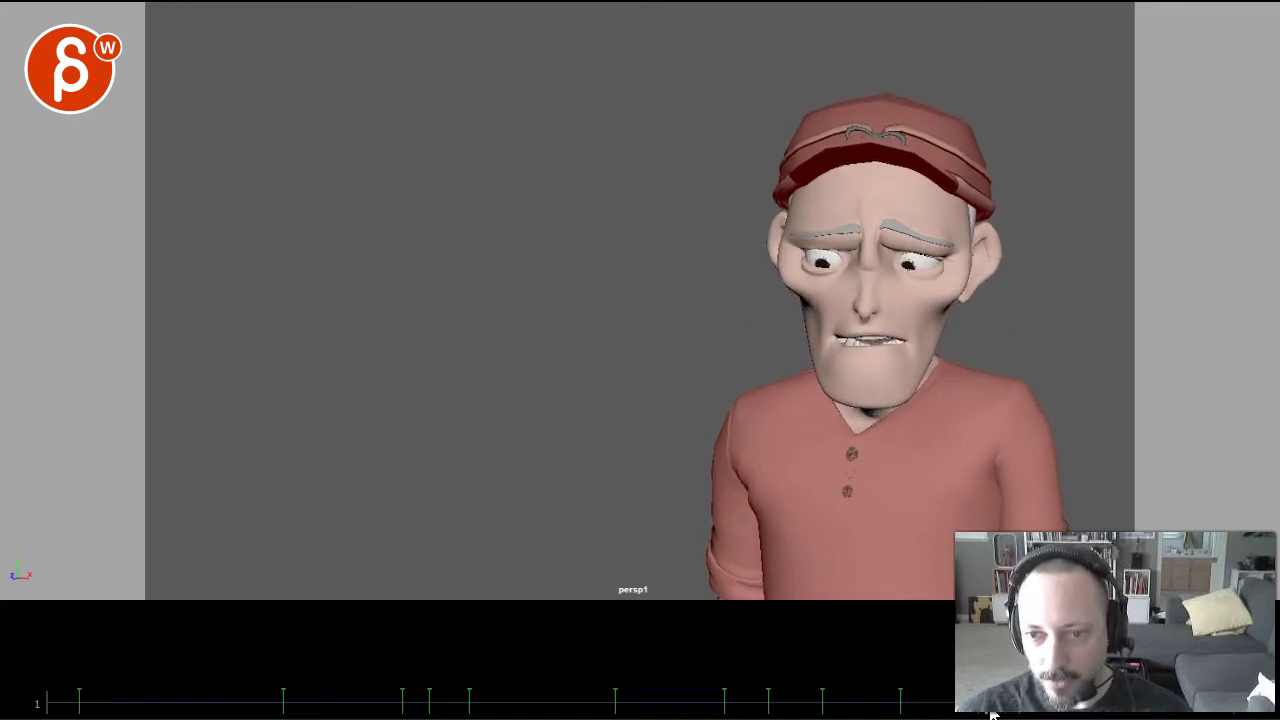
# Scrub back and draw a red framing box around the old man
pyautogui.moveTo(910, 702); pyautogui.dragTo(951, 710)
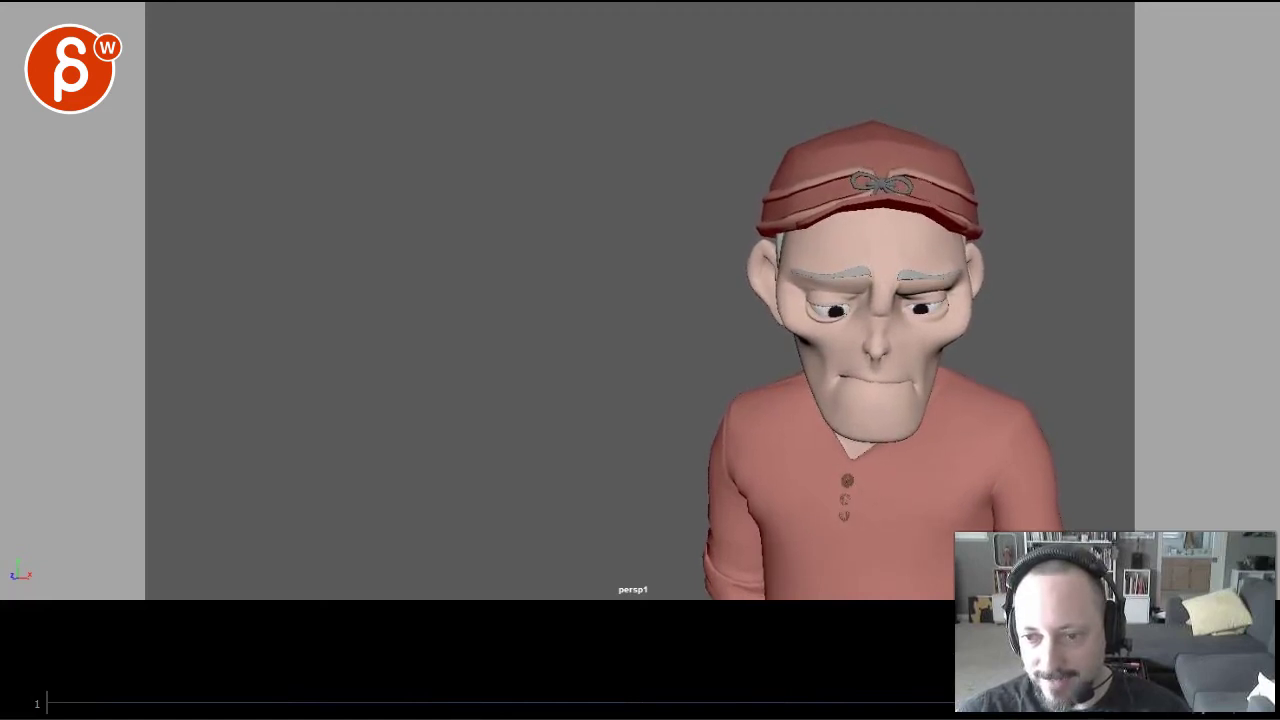
pyautogui.moveTo(860, 704); pyautogui.dragTo(898, 704)
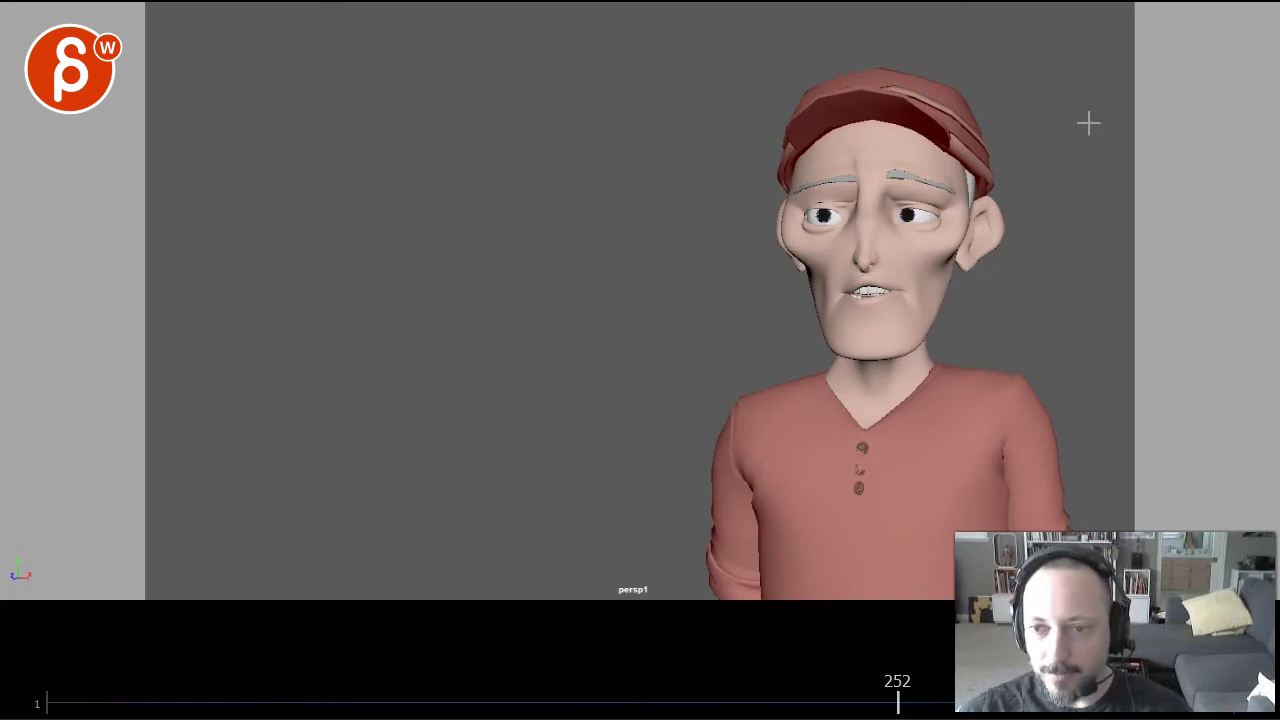
pyautogui.moveTo(1077, 82)
pyautogui.mouseDown()
pyautogui.moveTo(1083, 478)
pyautogui.moveTo(665, 152)
pyautogui.mouseUp()
pyautogui.moveTo(955, 550); pyautogui.dragTo(650, 520)
pyautogui.moveTo(612, 135); pyautogui.dragTo(635, 515)
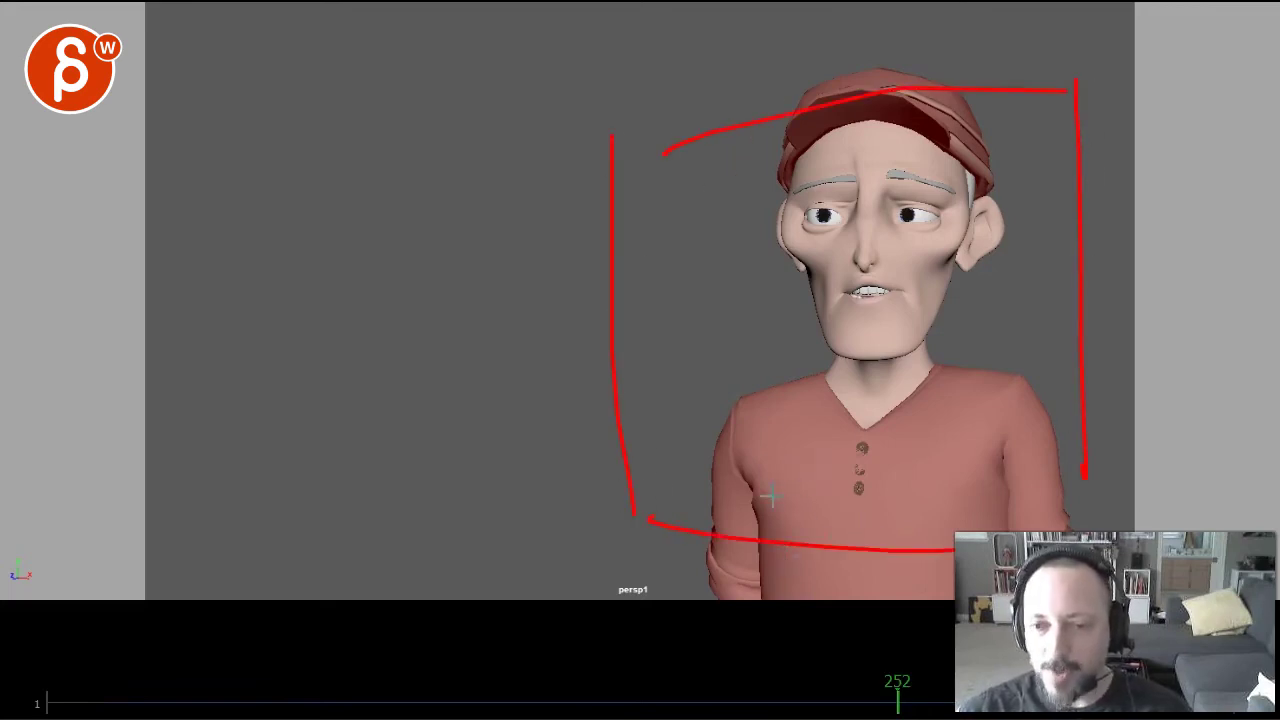
# Zigzag the left sleeve, arrow down the right arm, then rewind to frame 160
pyautogui.moveTo(737, 430)
pyautogui.mouseDown()
pyautogui.moveTo(750, 540)
pyautogui.moveTo(730, 575)
pyautogui.mouseUp()
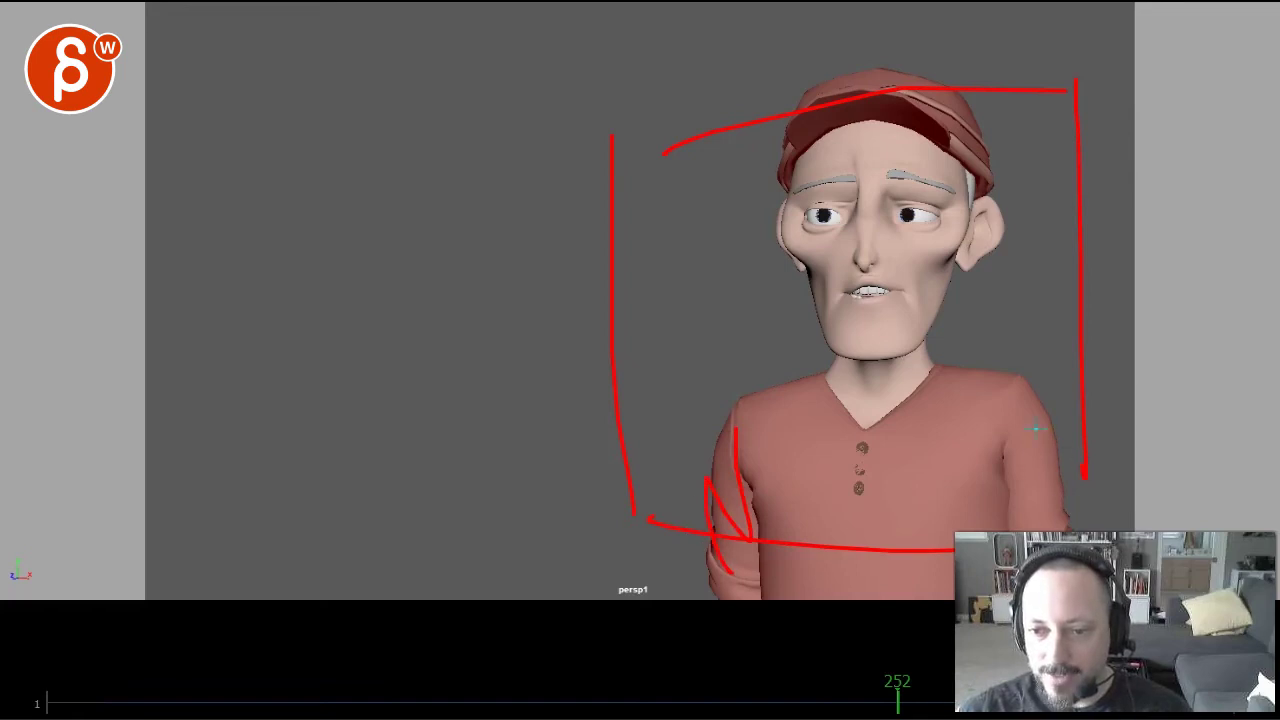
pyautogui.moveTo(1036, 428); pyautogui.dragTo(1022, 530)
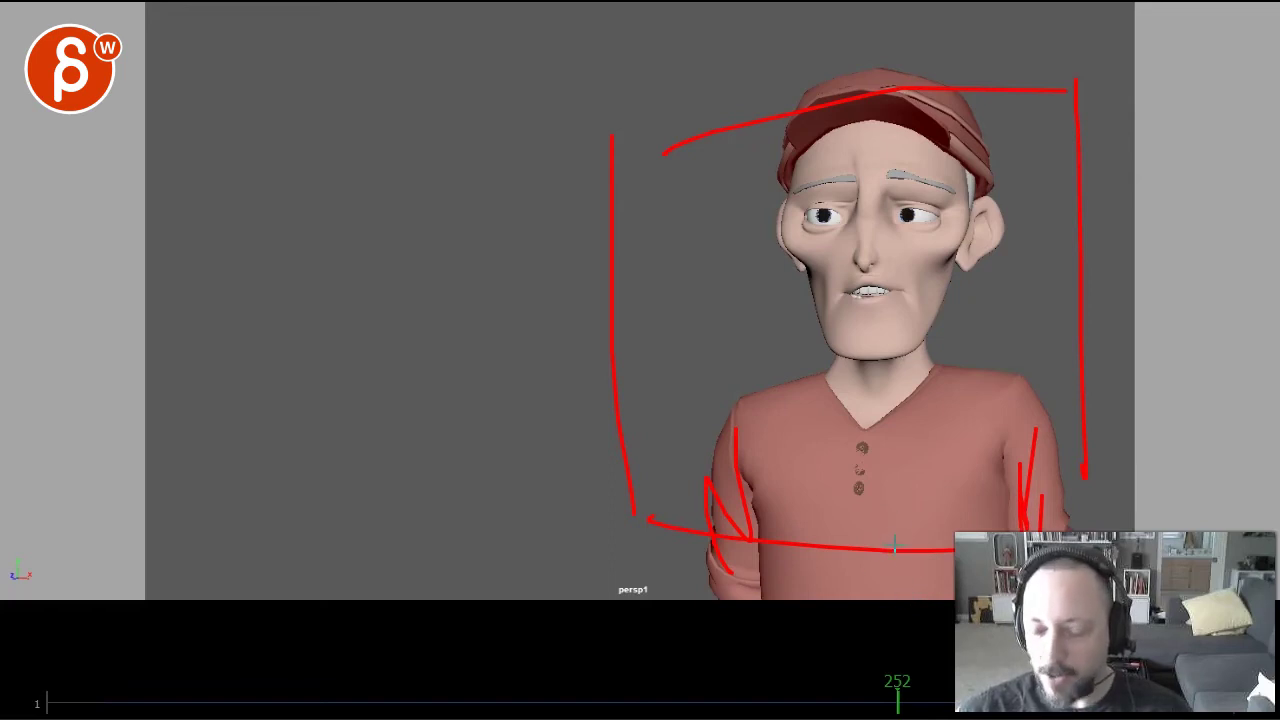
pyautogui.moveTo(800, 690)
pyautogui.mouseDown()
pyautogui.moveTo(430, 700)
pyautogui.moveTo(584, 695)
pyautogui.mouseUp()
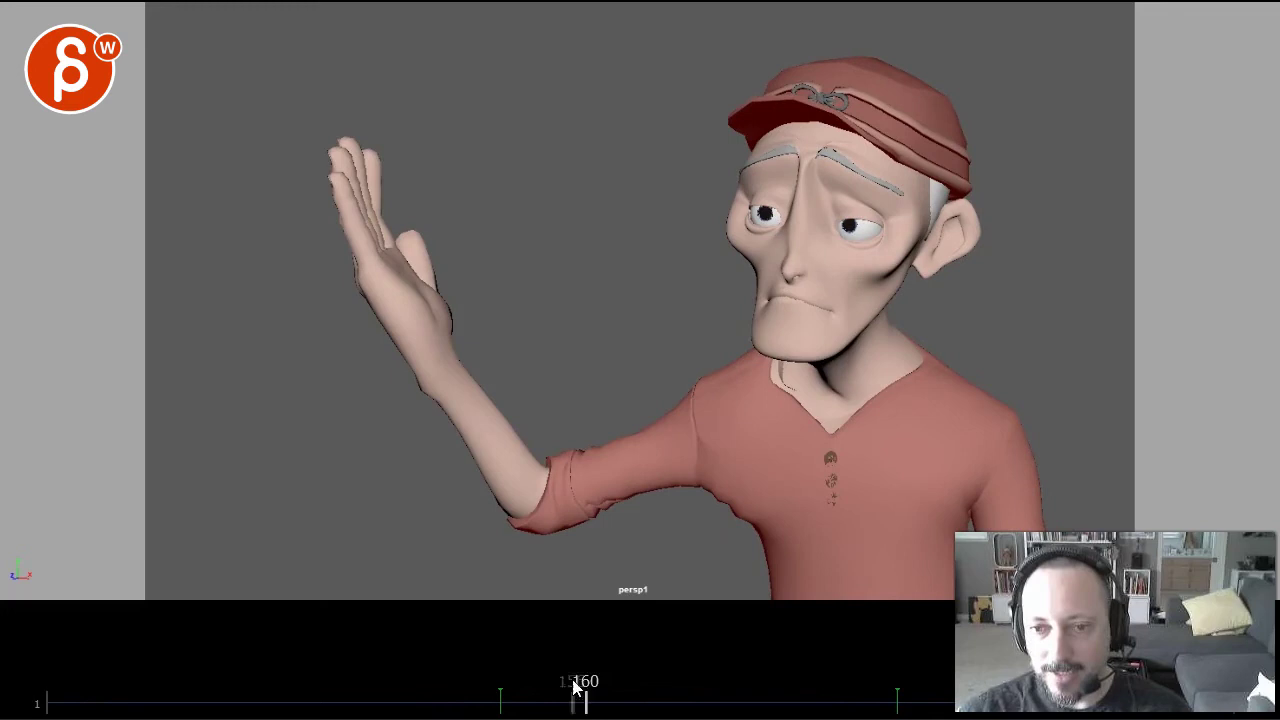
# Trace the raised forearm in red on frame 160, then play on past the gesture
pyautogui.moveTo(542, 502); pyautogui.dragTo(350, 228)
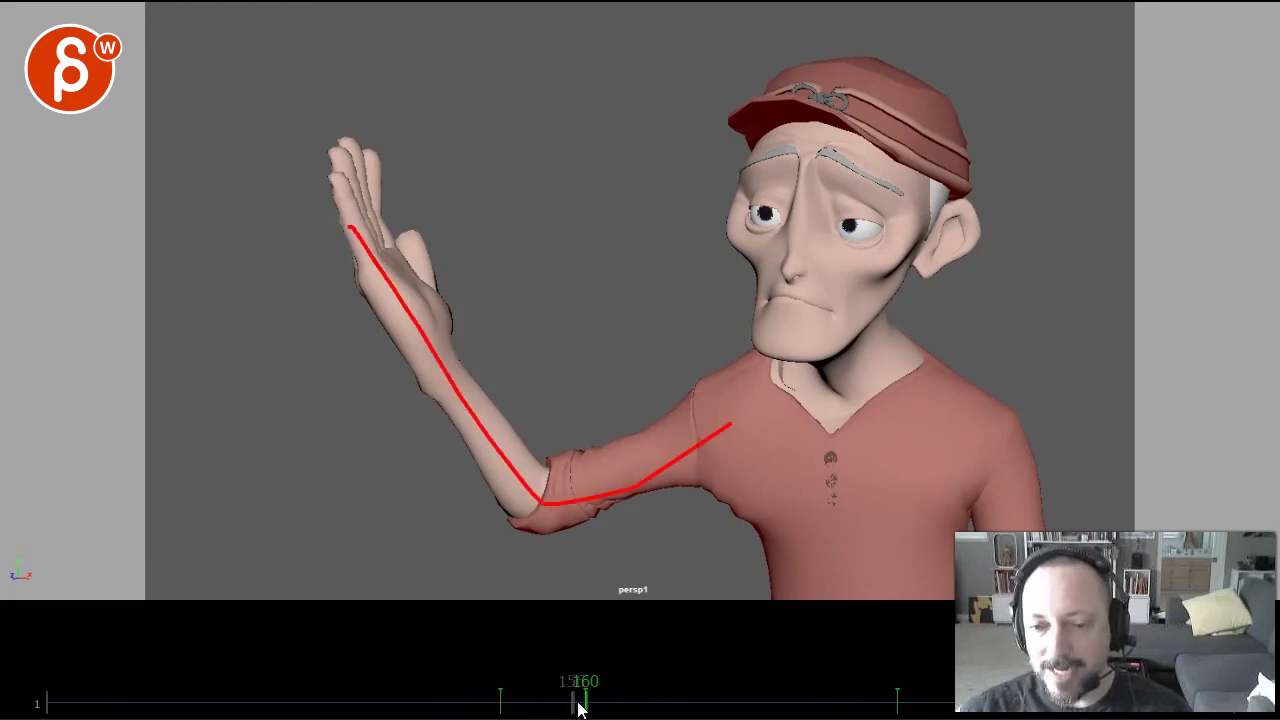
pyautogui.moveTo(586, 700)
pyautogui.mouseDown()
pyautogui.moveTo(921, 700)
pyautogui.moveTo(881, 700)
pyautogui.mouseUp()
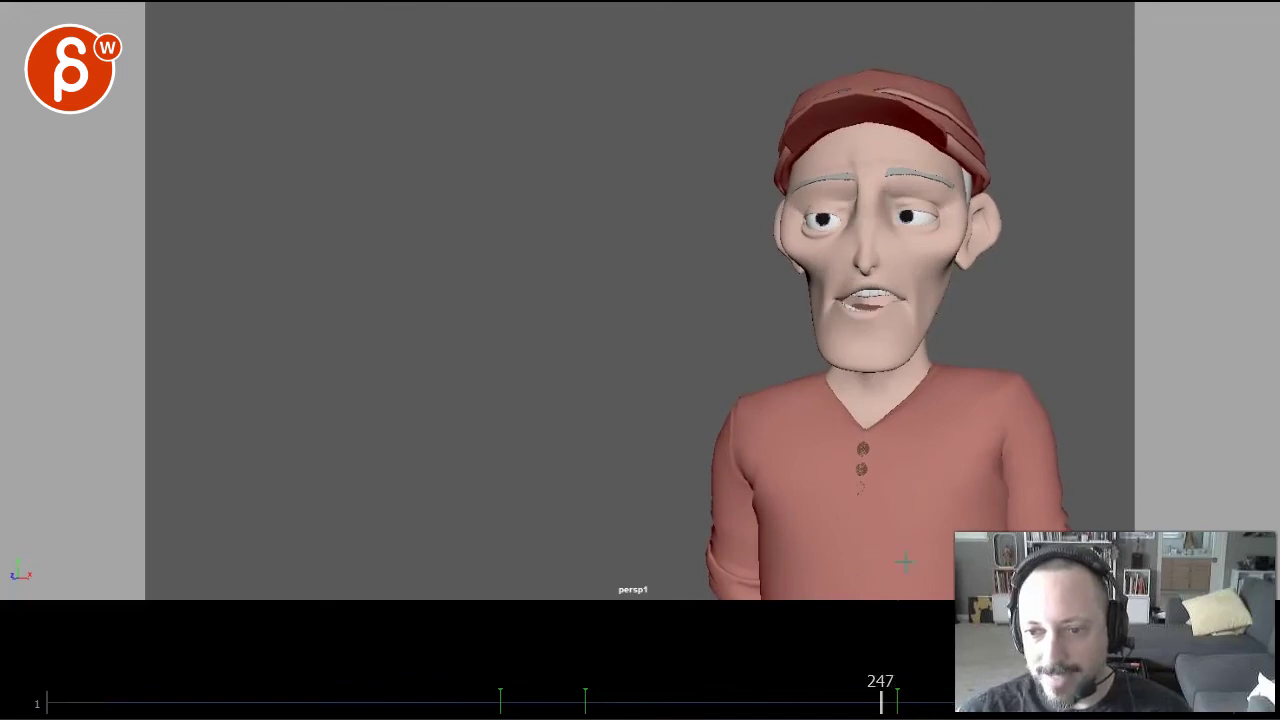
pyautogui.hotkey('alt', 'v')
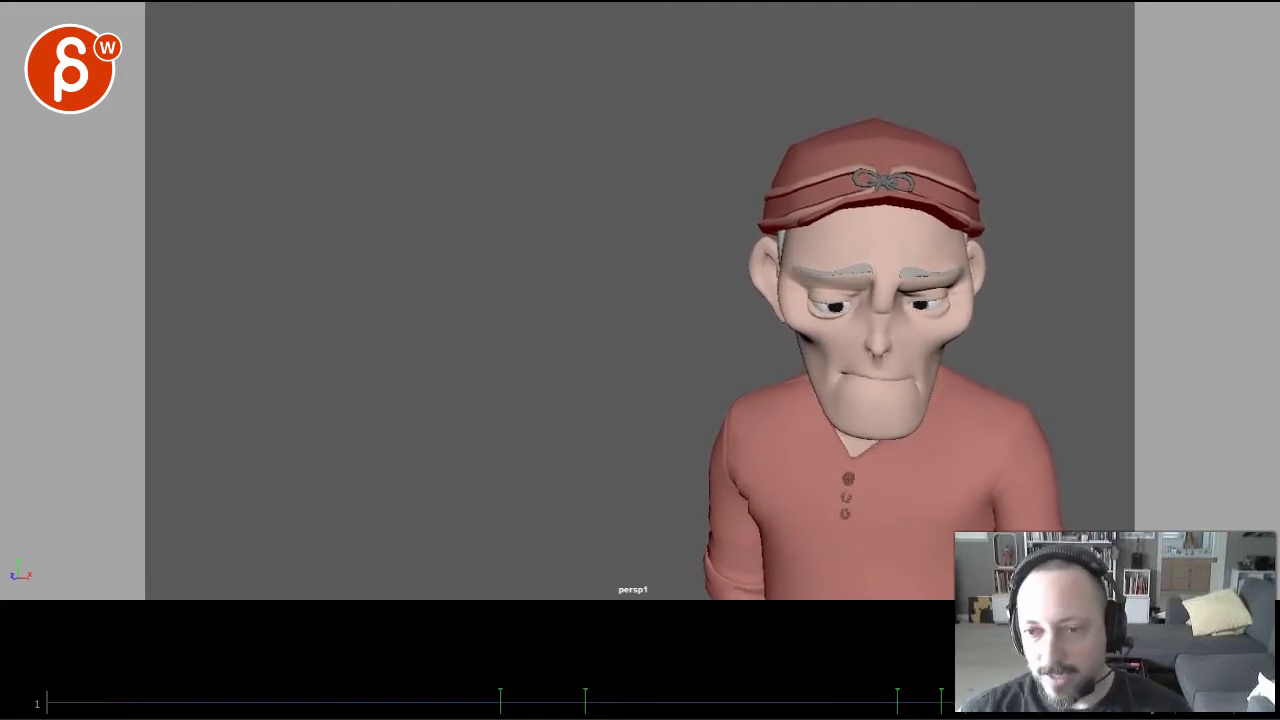
# Draw a red centre line and zigzag down the face, circle the mouth, then replay the head motion
pyautogui.moveTo(930, 708)
pyautogui.mouseDown()
pyautogui.moveTo(855, 712)
pyautogui.moveTo(944, 712)
pyautogui.mouseUp()
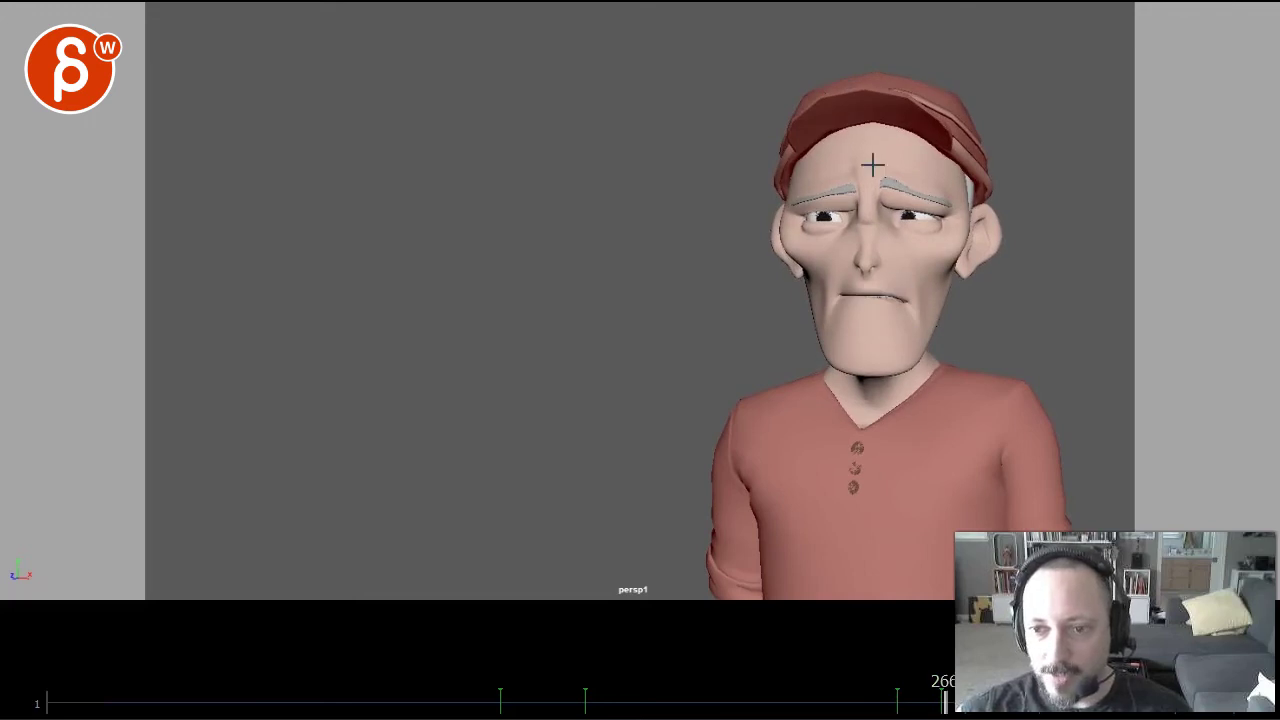
pyautogui.moveTo(875, 140); pyautogui.dragTo(875, 380)
pyautogui.moveTo(882, 150)
pyautogui.mouseDown()
pyautogui.moveTo(880, 290)
pyautogui.moveTo(896, 355)
pyautogui.moveTo(874, 328)
pyautogui.mouseUp()
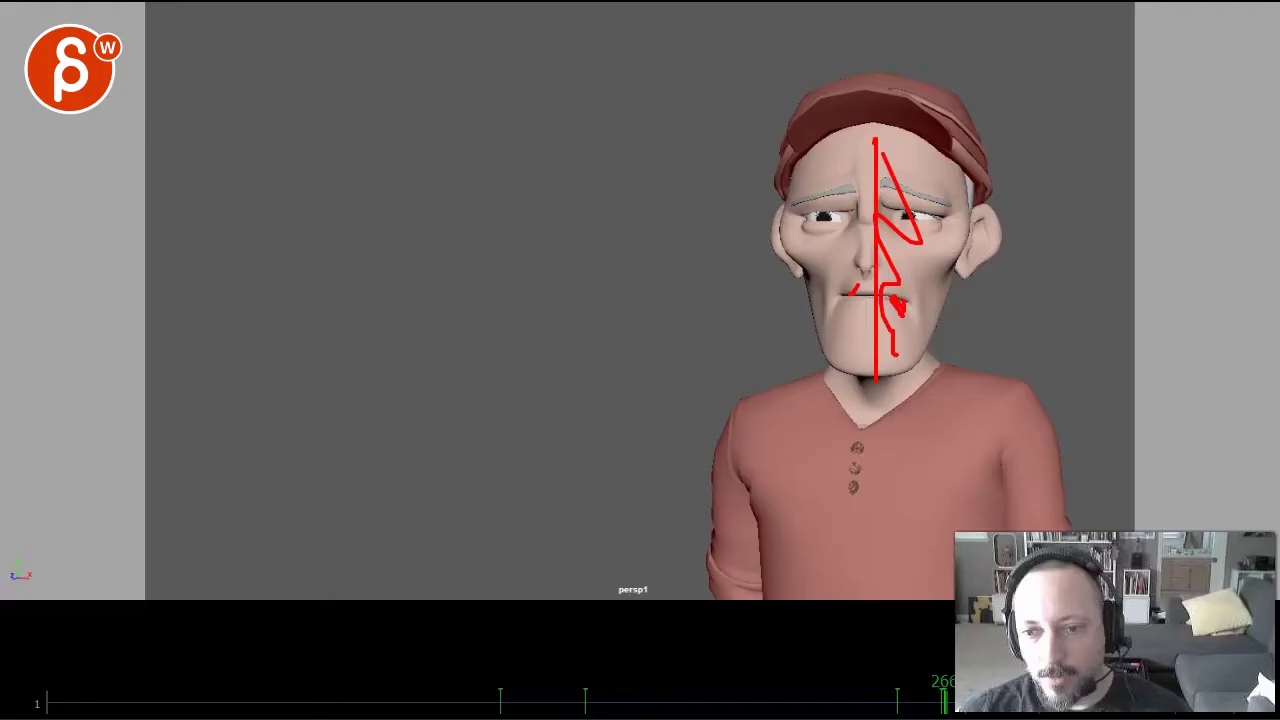
pyautogui.moveTo(930, 700); pyautogui.dragTo(1010, 703)
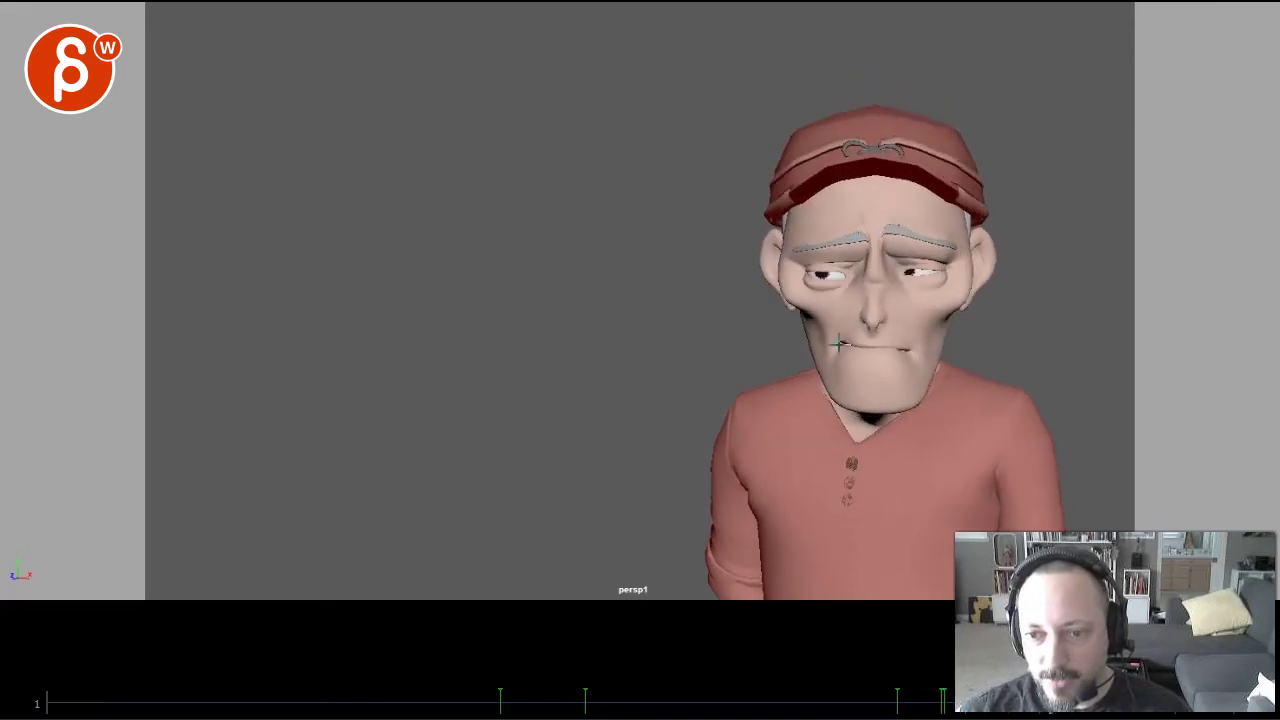
pyautogui.moveTo(880, 328); pyautogui.dragTo(832, 340)
pyautogui.press('space')
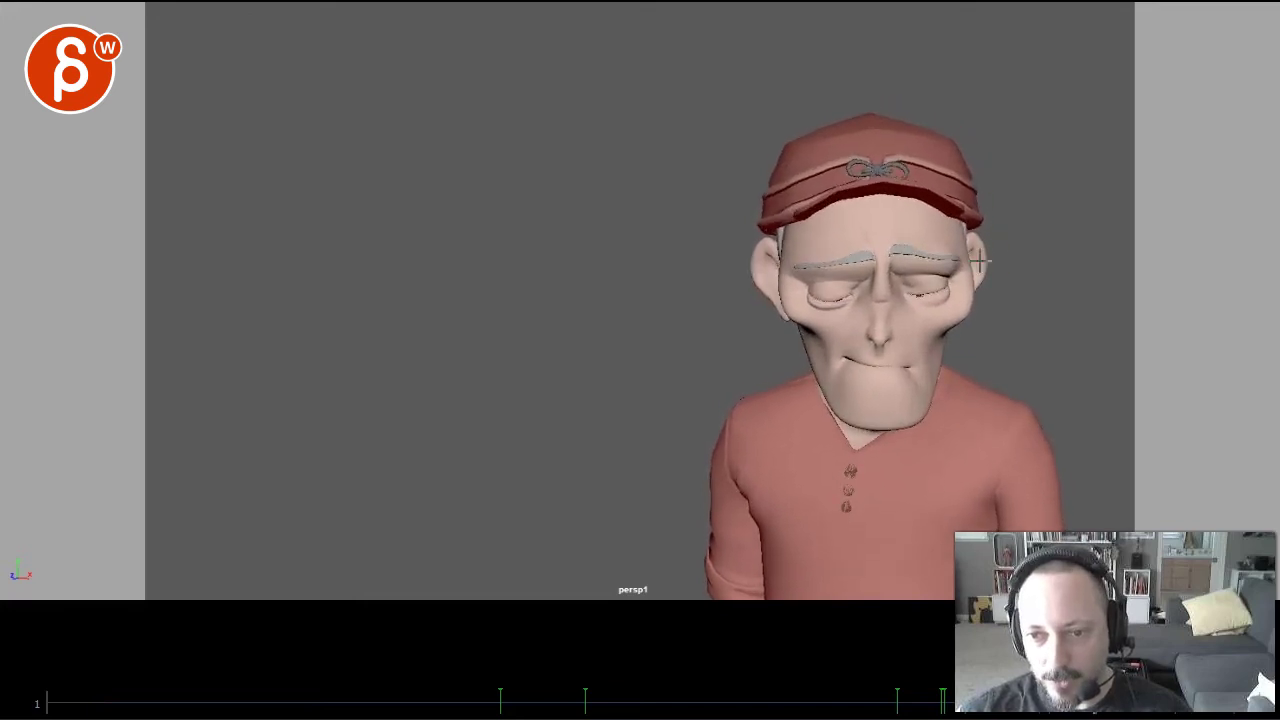
# Draw red strokes across both eyebrows, then scrub back to check the brow pose
pyautogui.moveTo(889, 252); pyautogui.dragTo(955, 265)
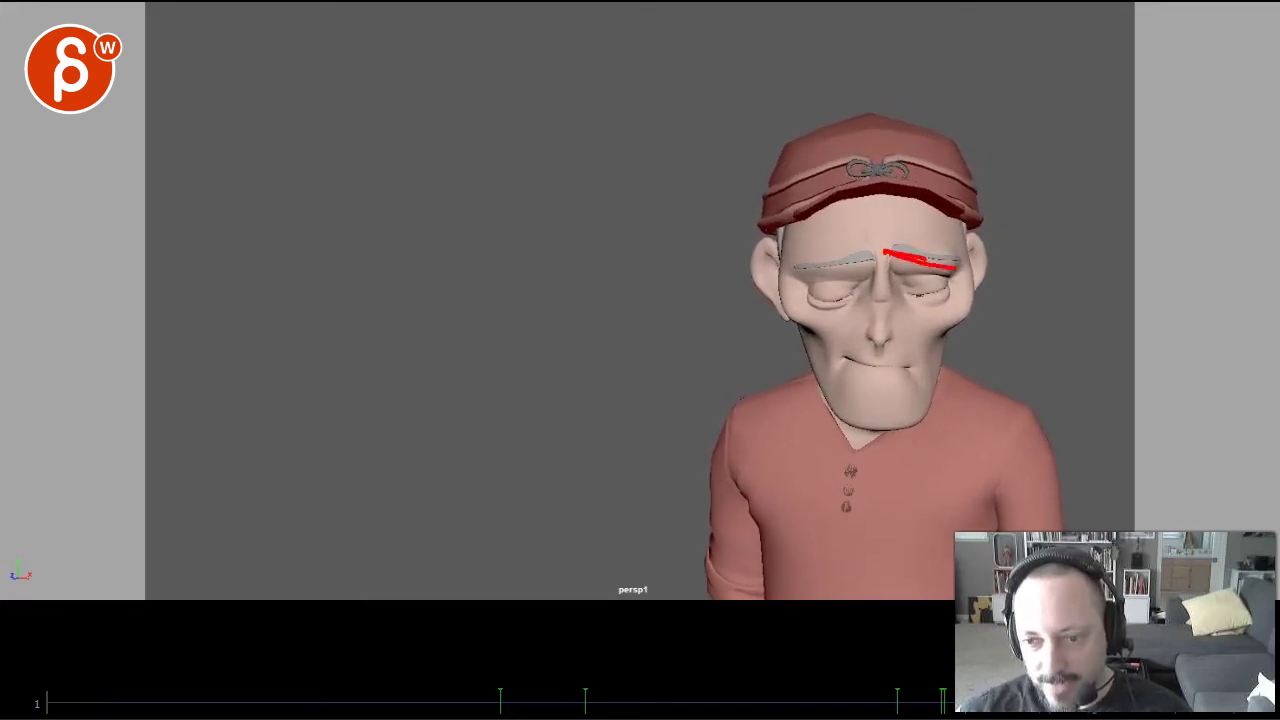
pyautogui.moveTo(902, 276); pyautogui.dragTo(930, 280)
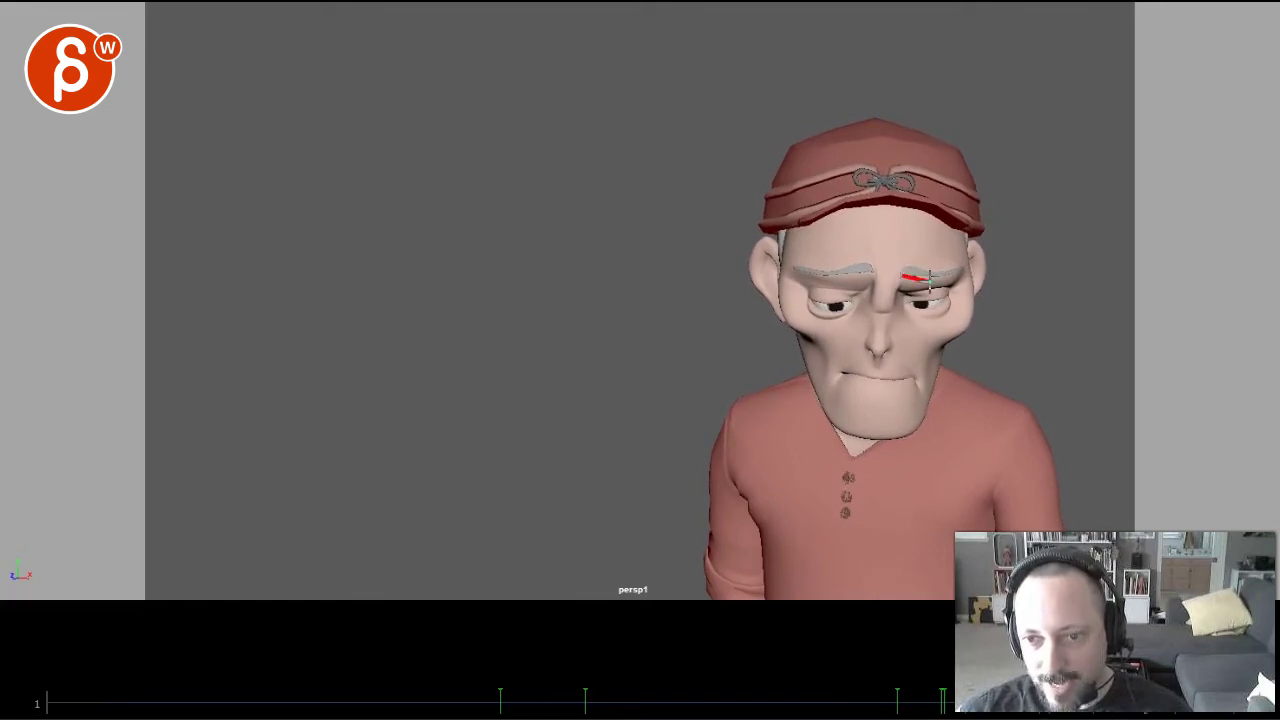
pyautogui.moveTo(795, 270); pyautogui.dragTo(870, 268)
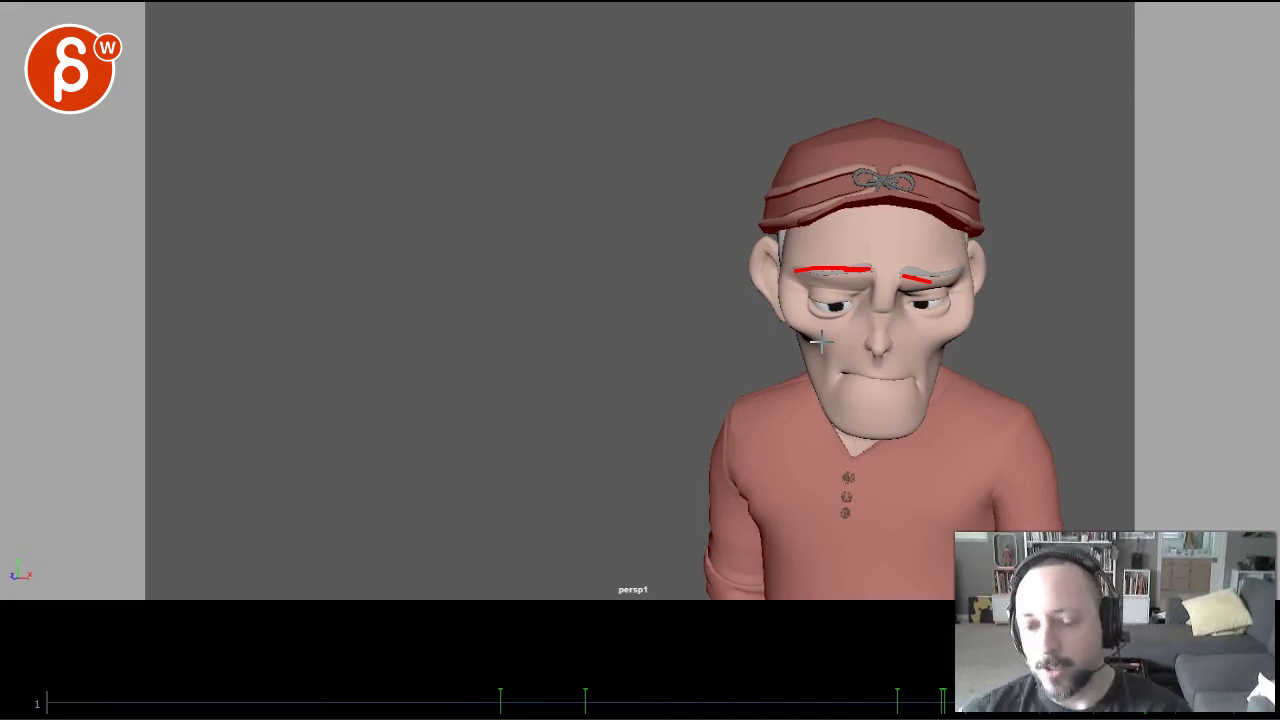
pyautogui.moveTo(815, 695)
pyautogui.mouseDown()
pyautogui.moveTo(856, 706)
pyautogui.moveTo(806, 708)
pyautogui.mouseUp()
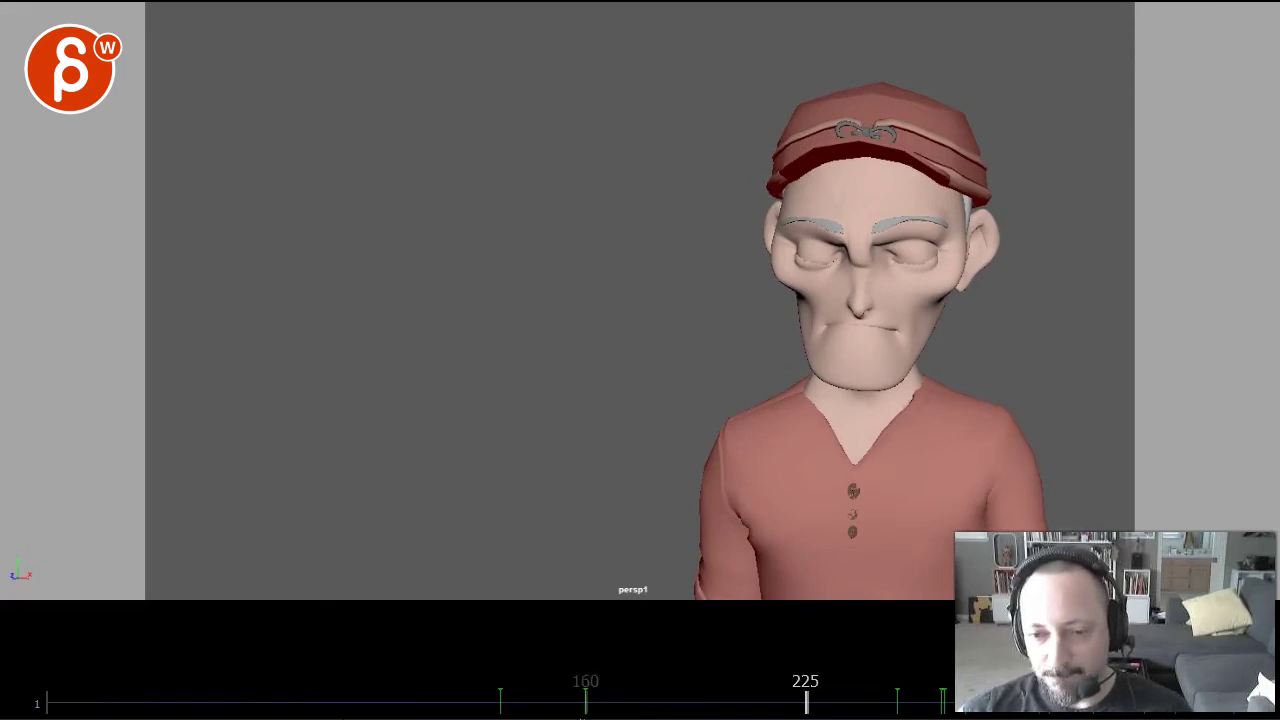
# Scrub back through the opening frames to frame 30, then run the shot to its last frame
pyautogui.click(172, 697)
pyautogui.moveTo(172, 697); pyautogui.dragTo(141, 710)
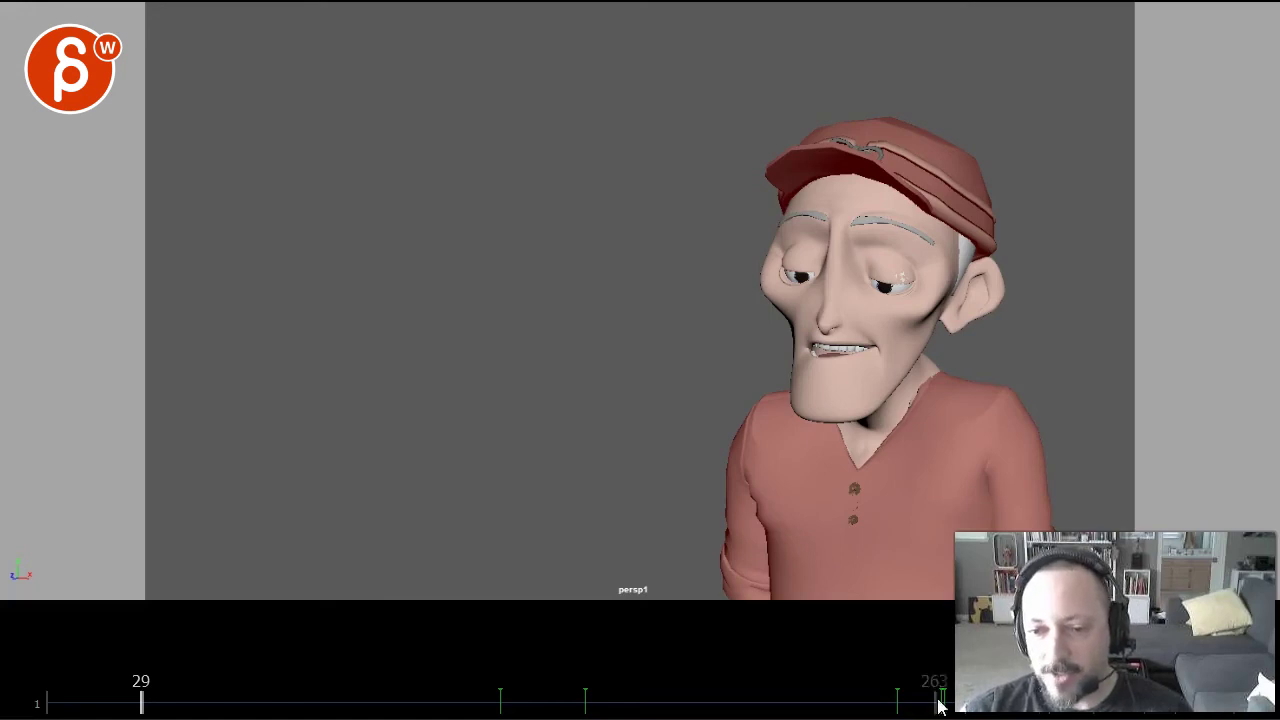
pyautogui.moveTo(940, 706); pyautogui.dragTo(1066, 712)
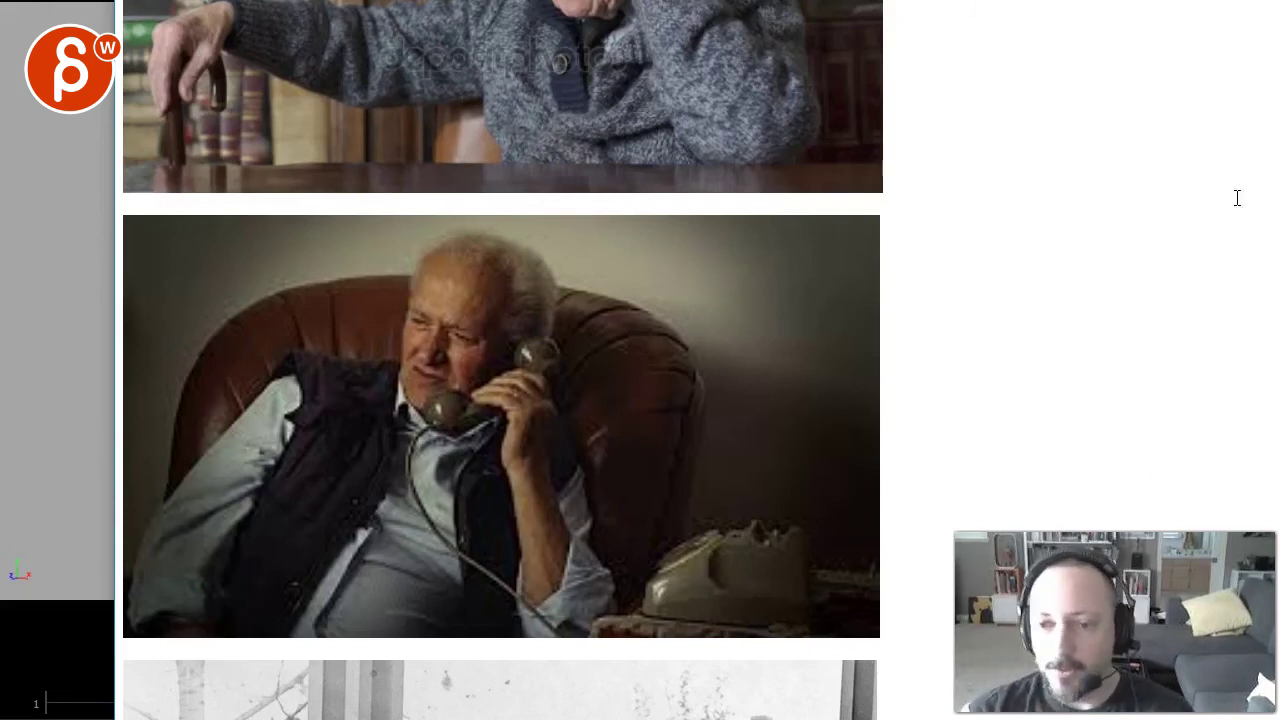
# Sketch red marks over the first reference photo's background, then clear them
pyautogui.scroll(-8, 1276, 186)
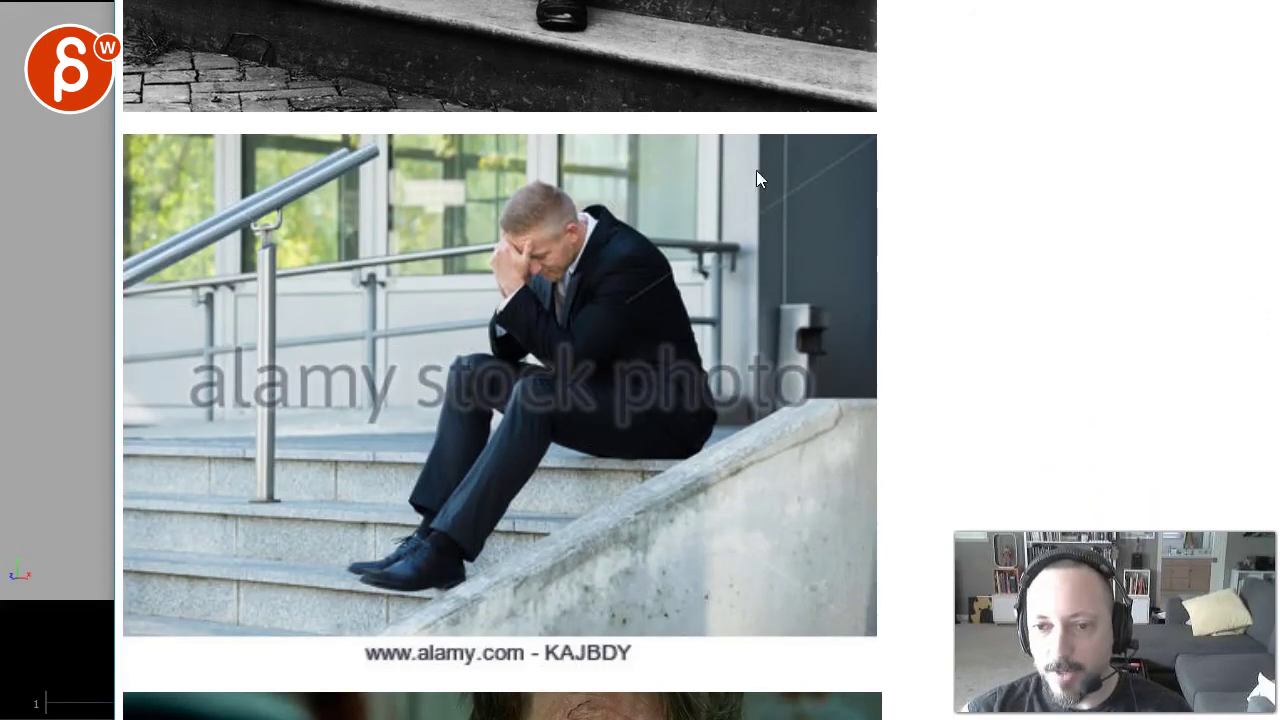
pyautogui.moveTo(790, 168); pyautogui.dragTo(620, 165)
pyautogui.moveTo(316, 260)
pyautogui.mouseDown()
pyautogui.moveTo(407, 205)
pyautogui.moveTo(256, 192)
pyautogui.mouseUp()
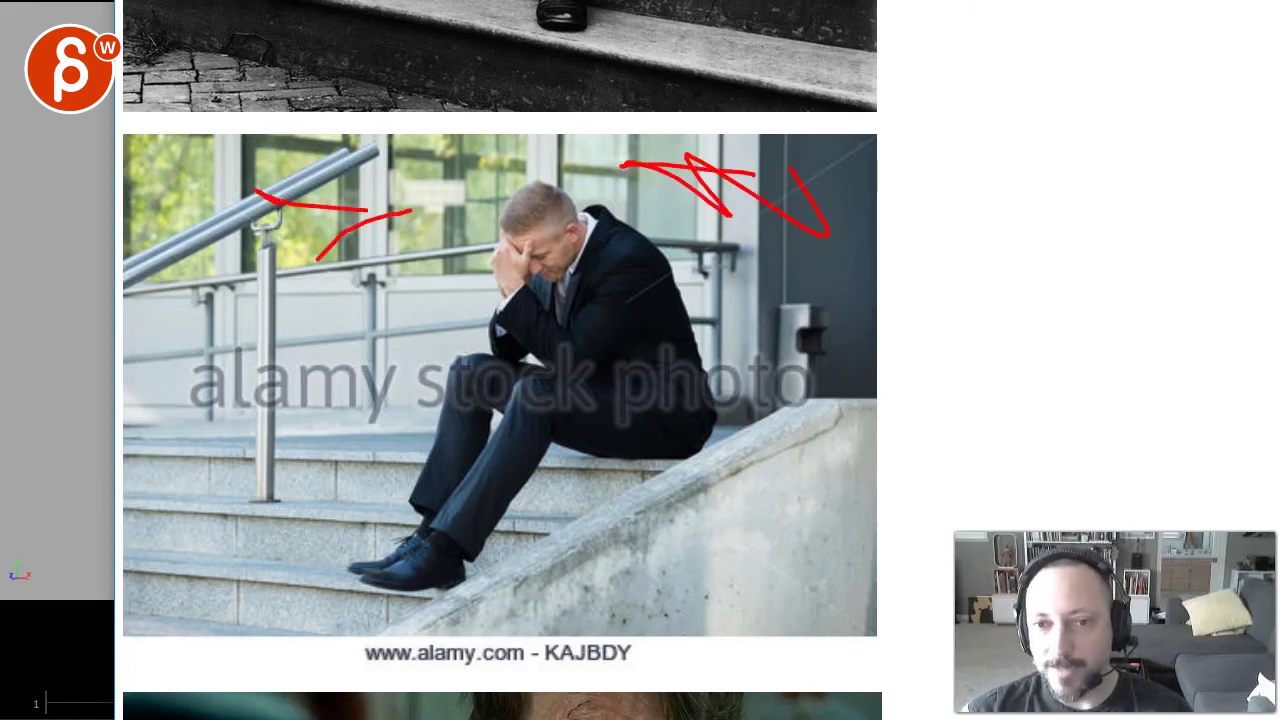
pyautogui.press('Escape')
# On the over-the-shoulder still, outline the foreground shoulder and framing edges in red, then clear them
pyautogui.scroll(-5, 502, 360)
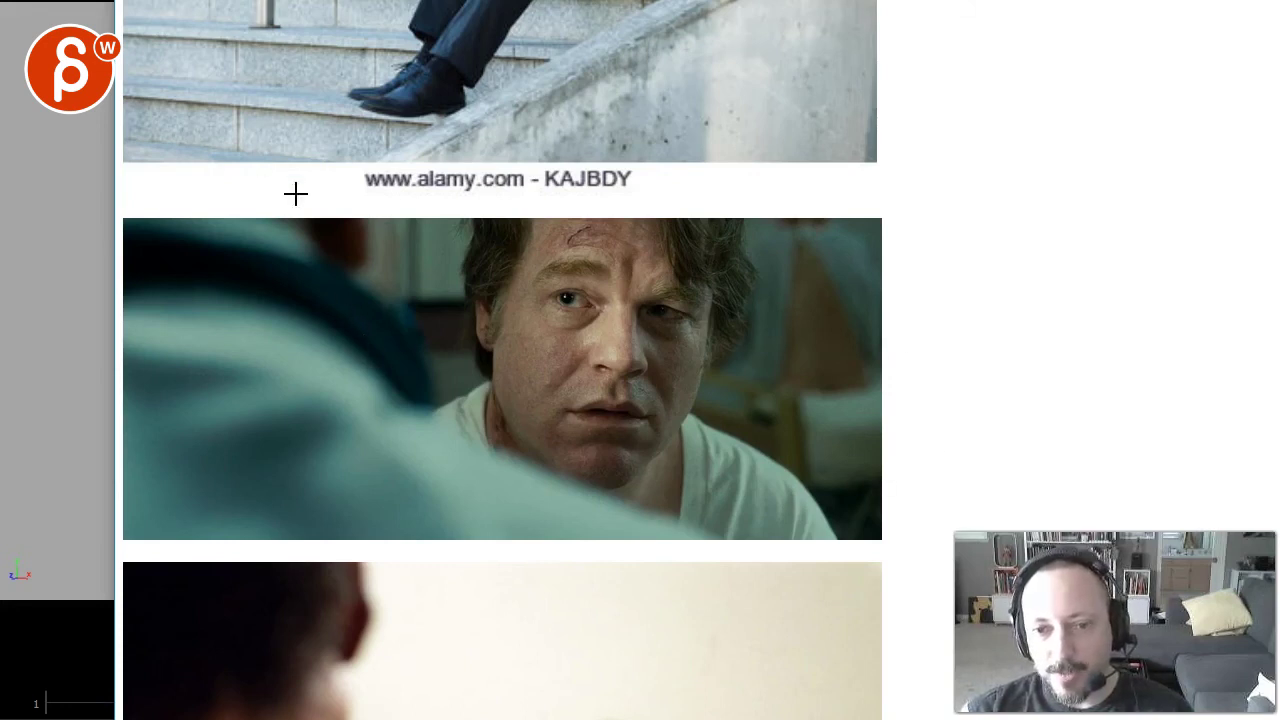
pyautogui.moveTo(362, 222)
pyautogui.mouseDown()
pyautogui.moveTo(373, 290)
pyautogui.moveTo(424, 381)
pyautogui.moveTo(586, 485)
pyautogui.moveTo(706, 537)
pyautogui.mouseUp()
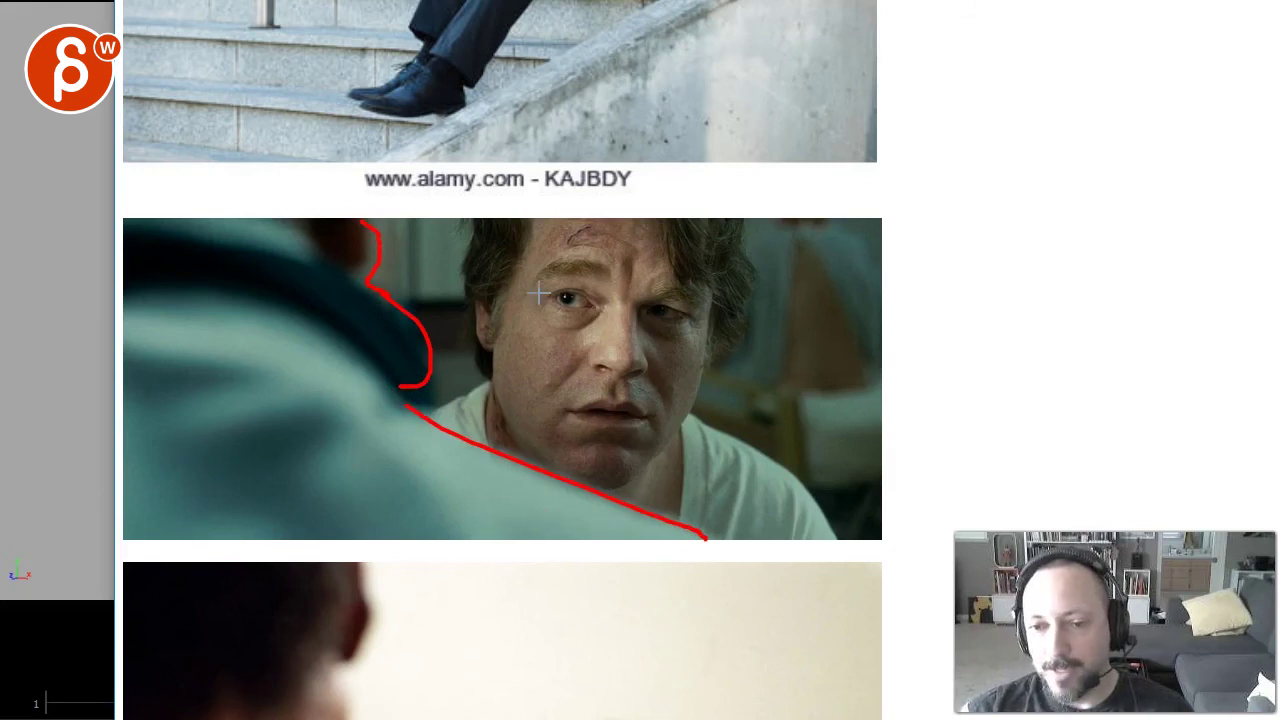
pyautogui.moveTo(461, 260)
pyautogui.mouseDown()
pyautogui.moveTo(444, 430)
pyautogui.moveTo(718, 535)
pyautogui.mouseUp()
pyautogui.moveTo(830, 266); pyautogui.dragTo(828, 436)
pyautogui.moveTo(833, 360); pyautogui.dragTo(828, 495)
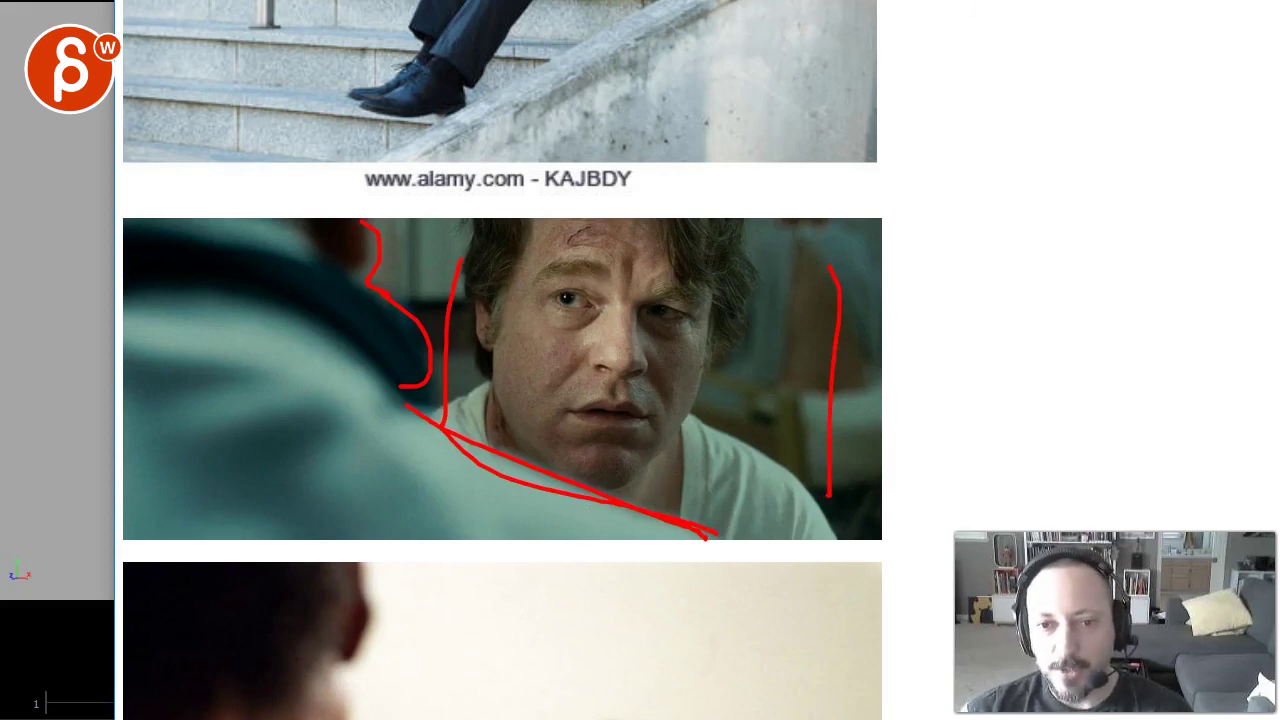
pyautogui.press('Escape')
pyautogui.scroll(-10, 1262, 688)
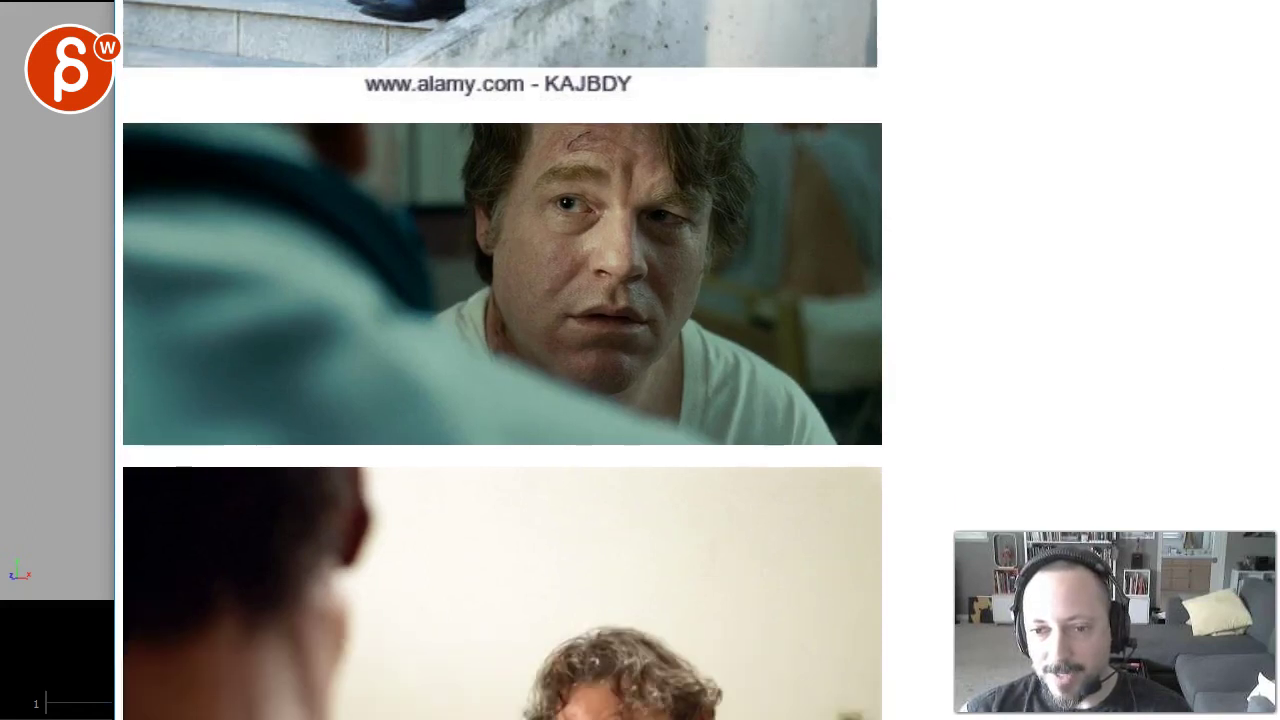
pyautogui.scroll(-5, 1262, 688)
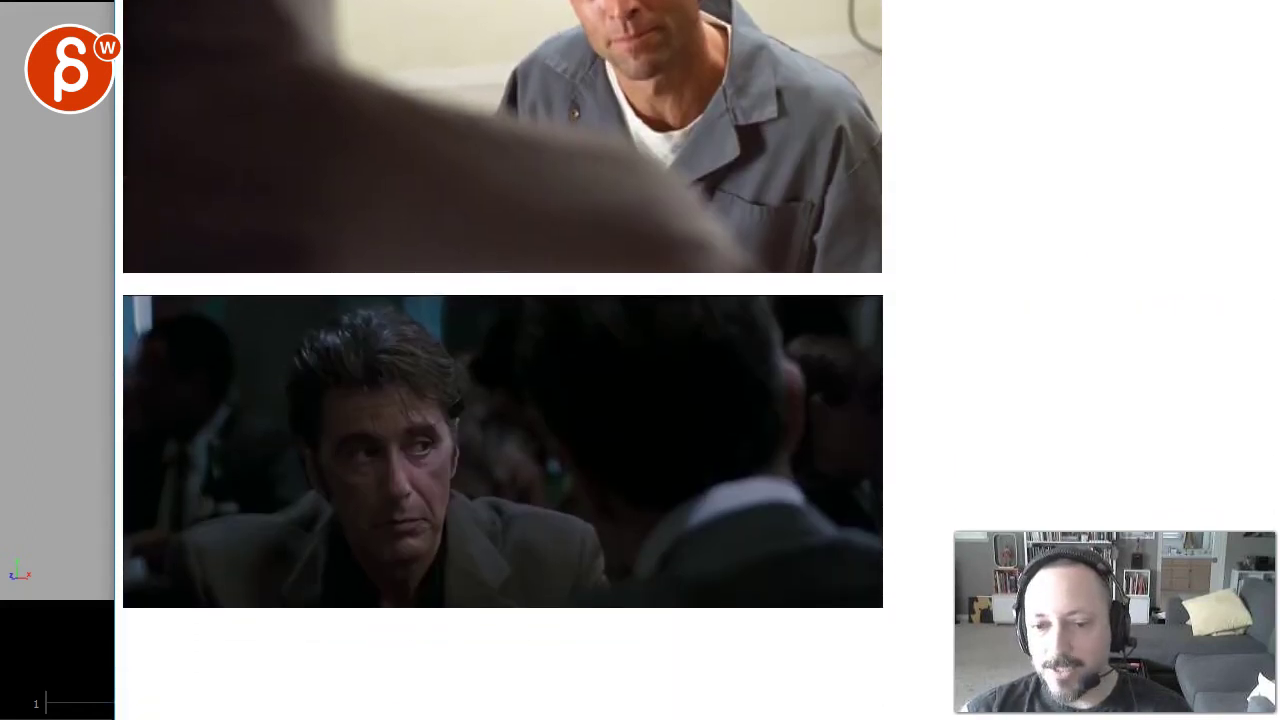
pyautogui.scroll(6, 1262, 688)
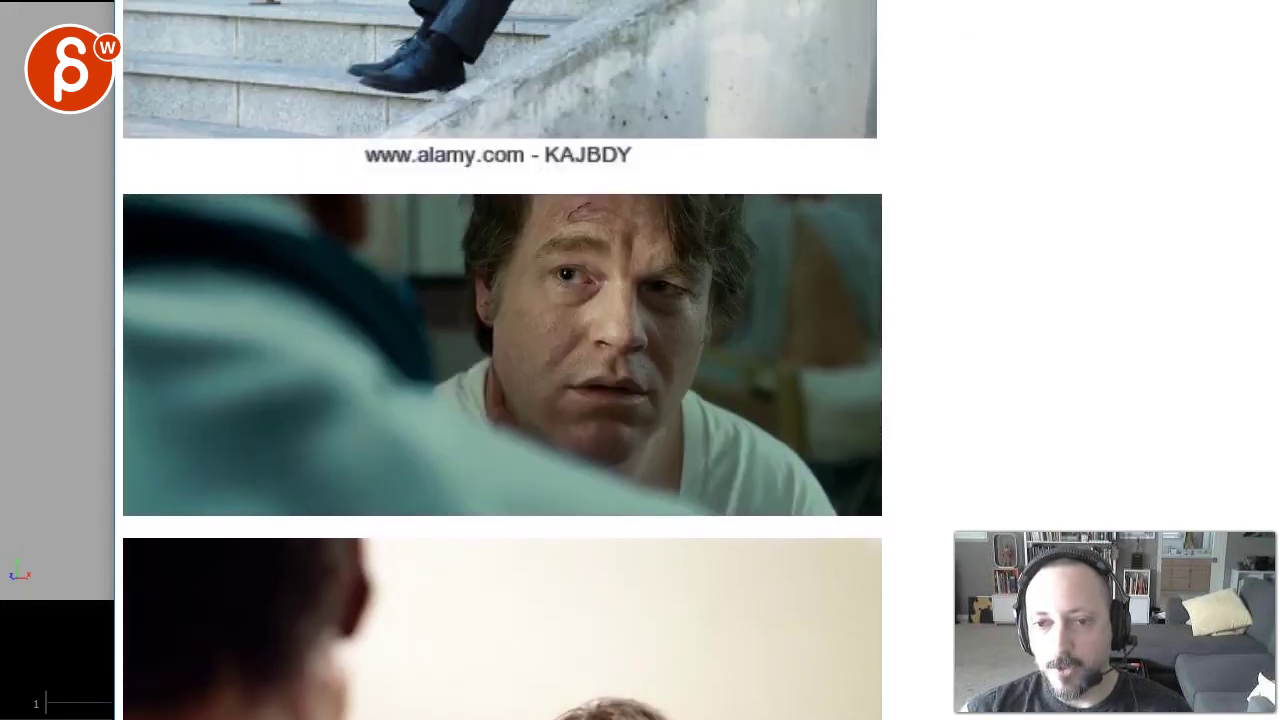
# Switch back to the old man's clip and scrub from frame 29 toward the hand gesture
pyautogui.hotkey('alt', 'Tab')
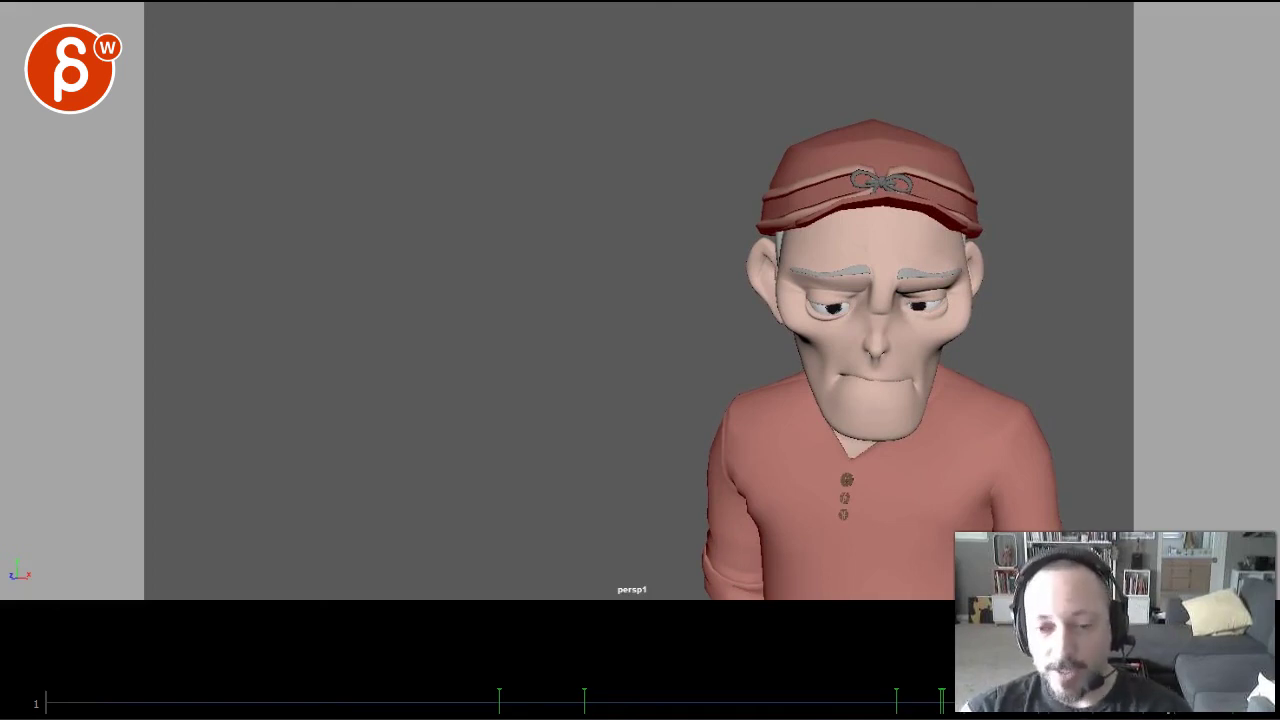
pyautogui.click(526, 686)
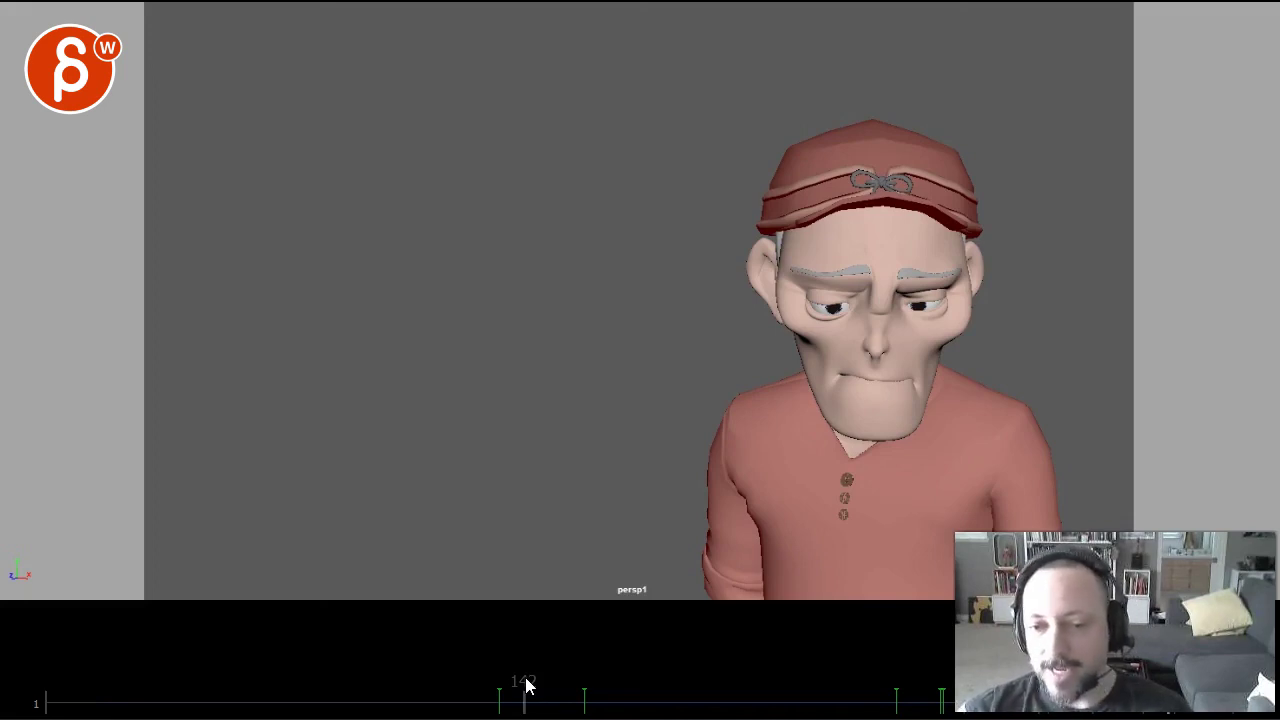
pyautogui.moveTo(460, 700); pyautogui.dragTo(120, 706)
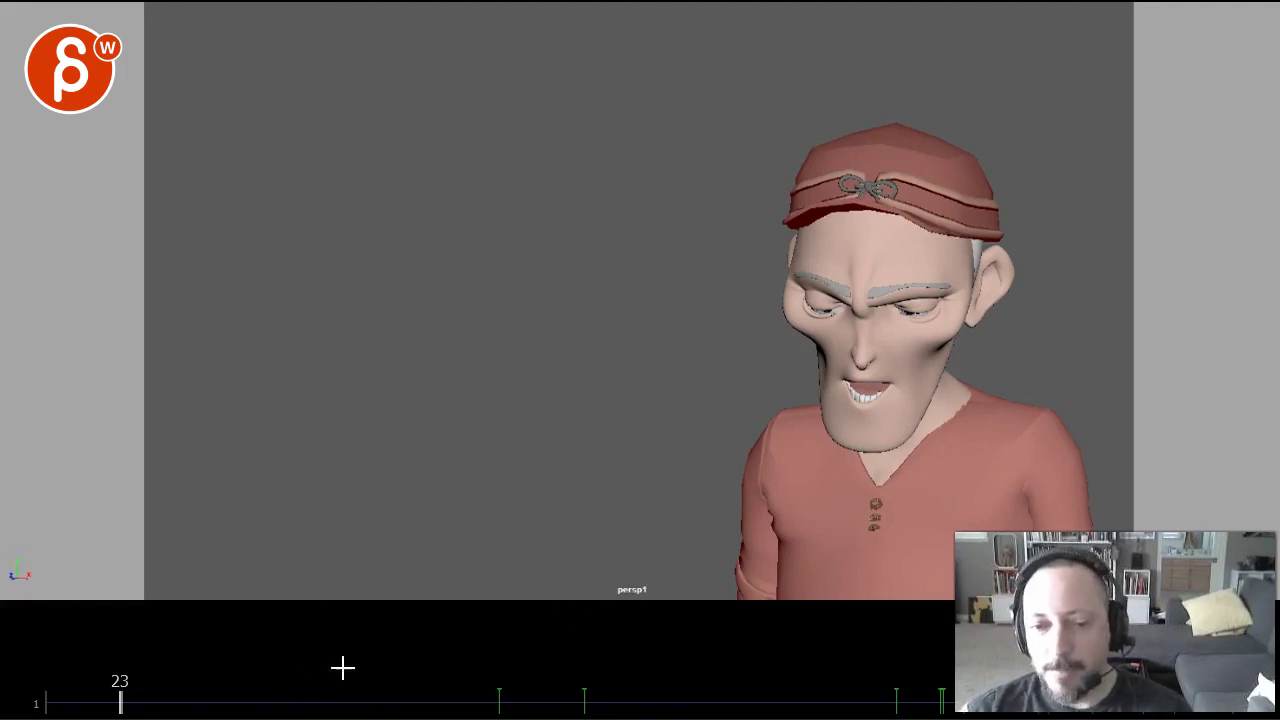
pyautogui.moveTo(277, 690); pyautogui.dragTo(456, 700)
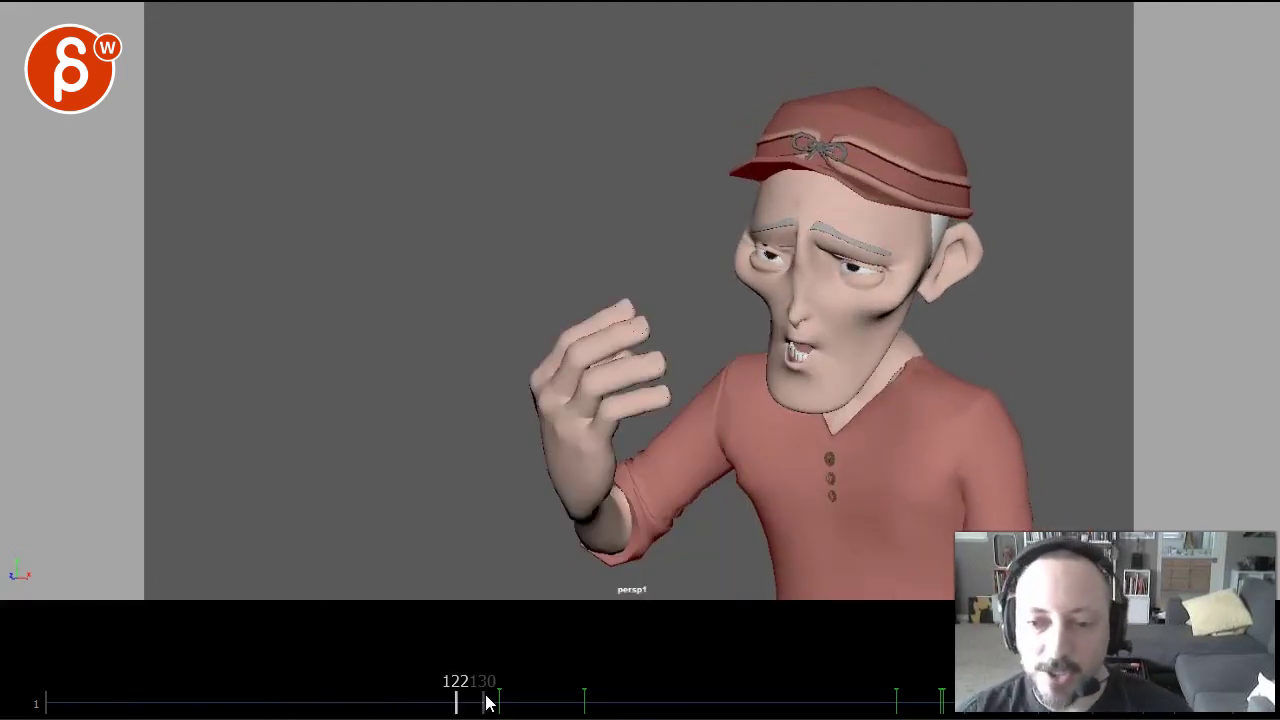